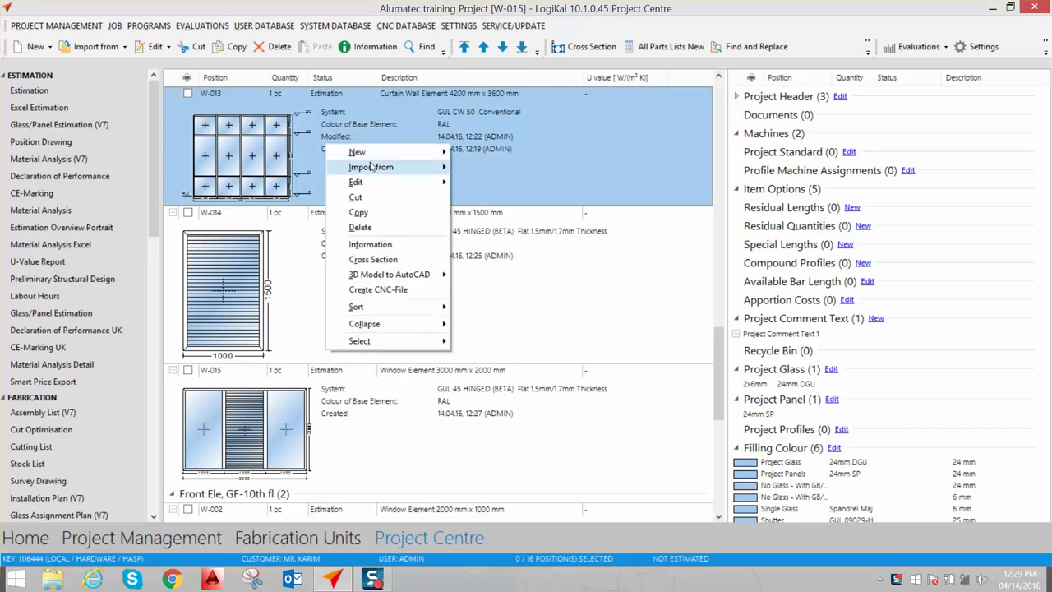
# Create position W-016 using the GUL TB 105 (B) profile system
pyautogui.click(476, 149)
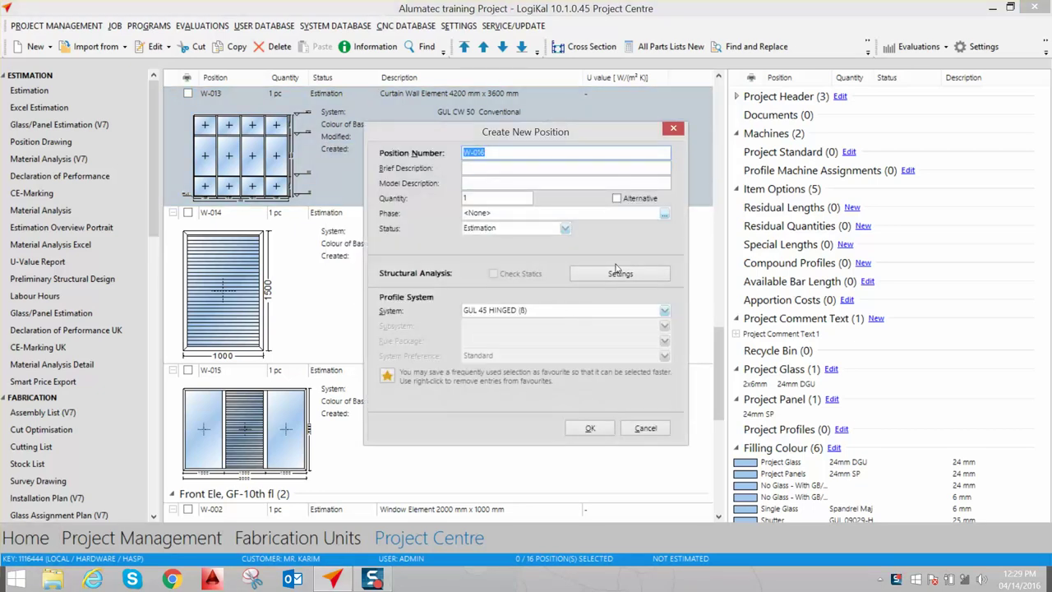
pyautogui.click(567, 311)
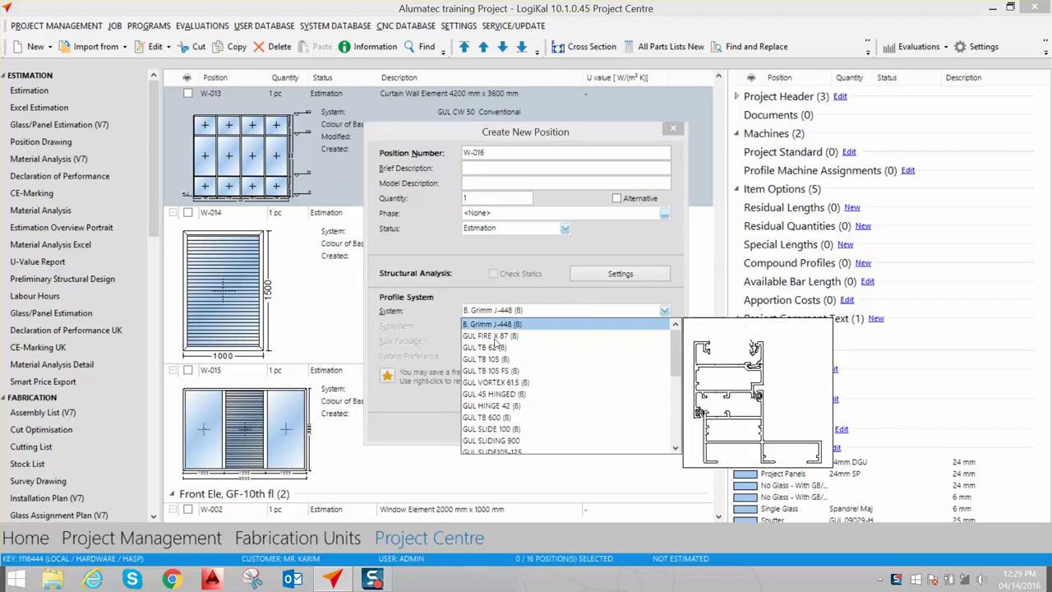
pyautogui.press('Home')
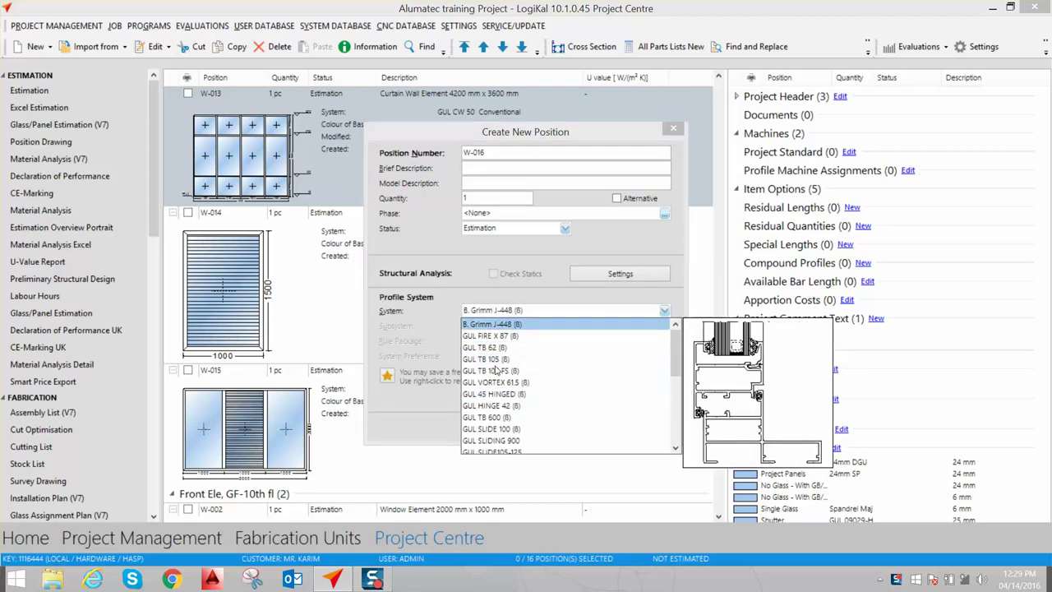
pyautogui.press('Down')
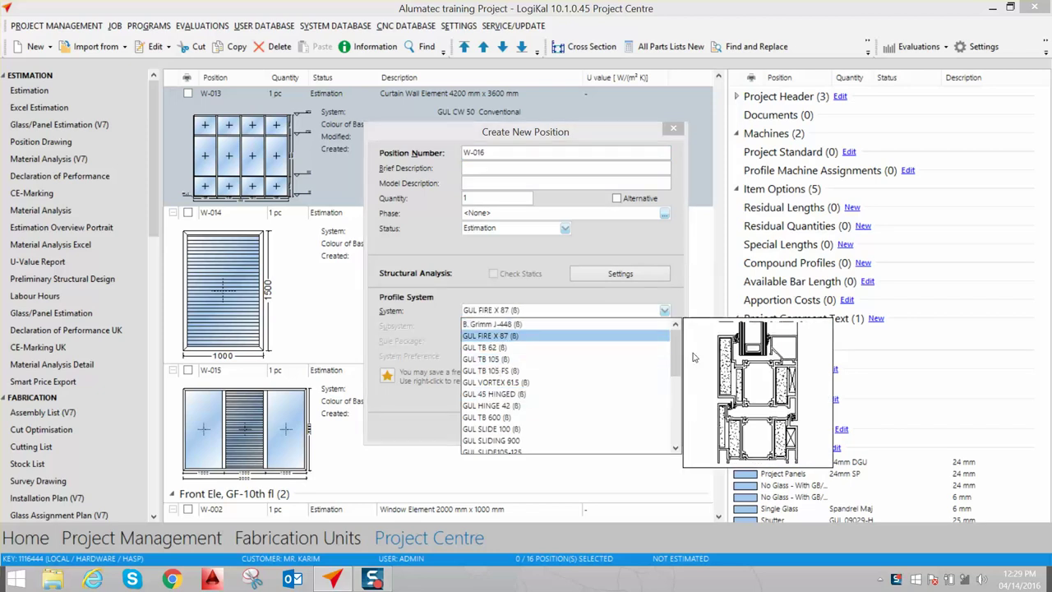
pyautogui.press('Down')
pyautogui.press('Down')
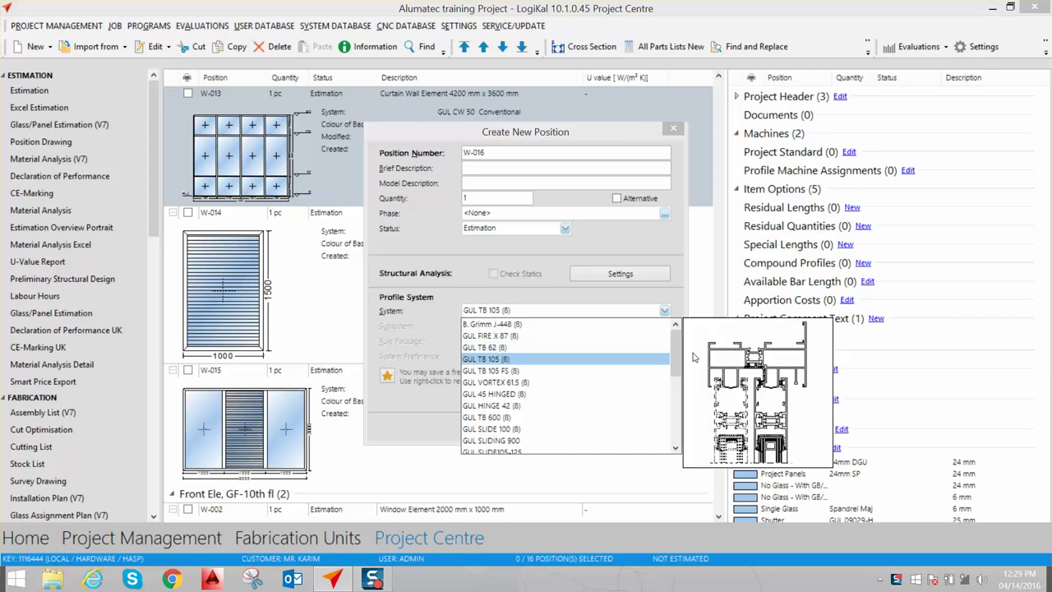
pyautogui.press('Down')
pyautogui.press('Up')
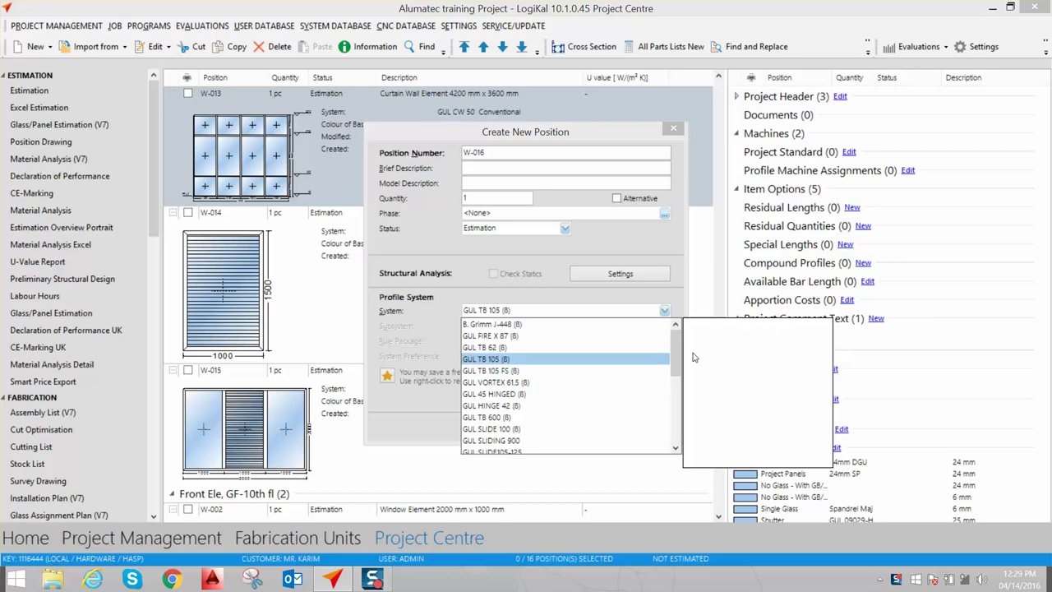
pyautogui.press('Return')
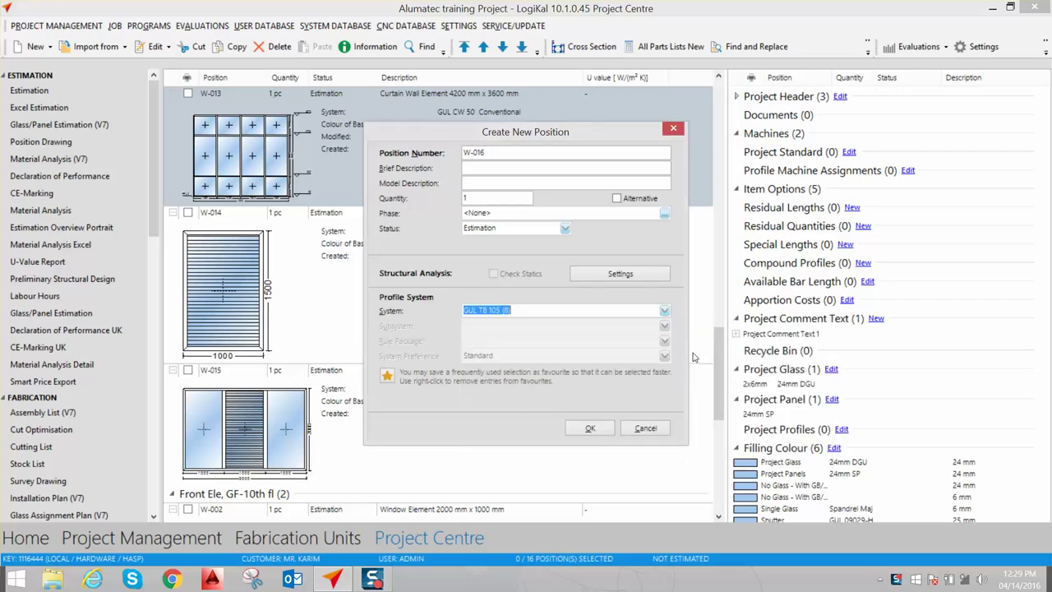
pyautogui.press('Tab')
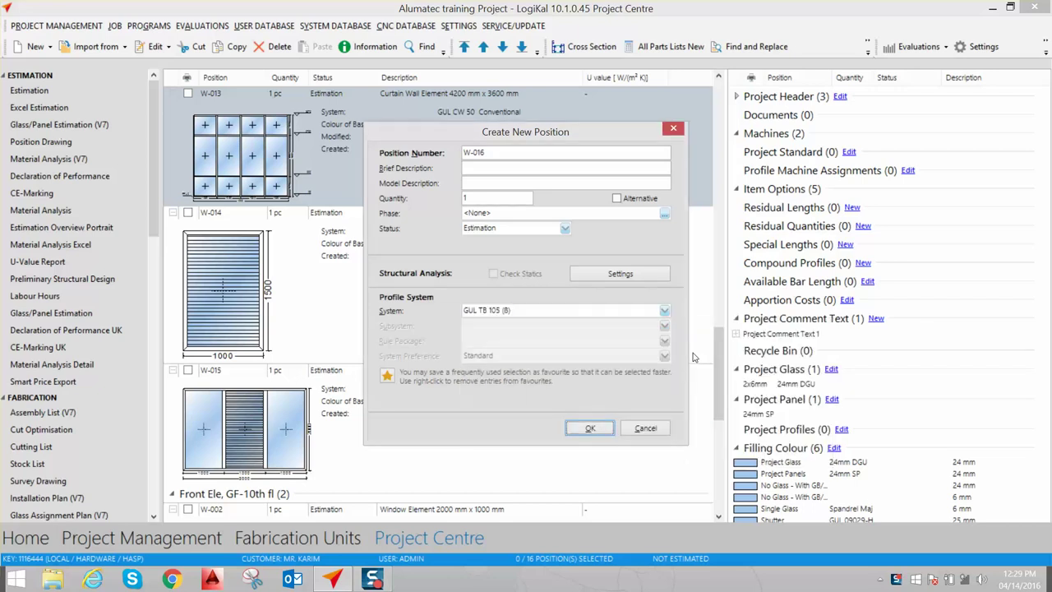
pyautogui.press('Return')
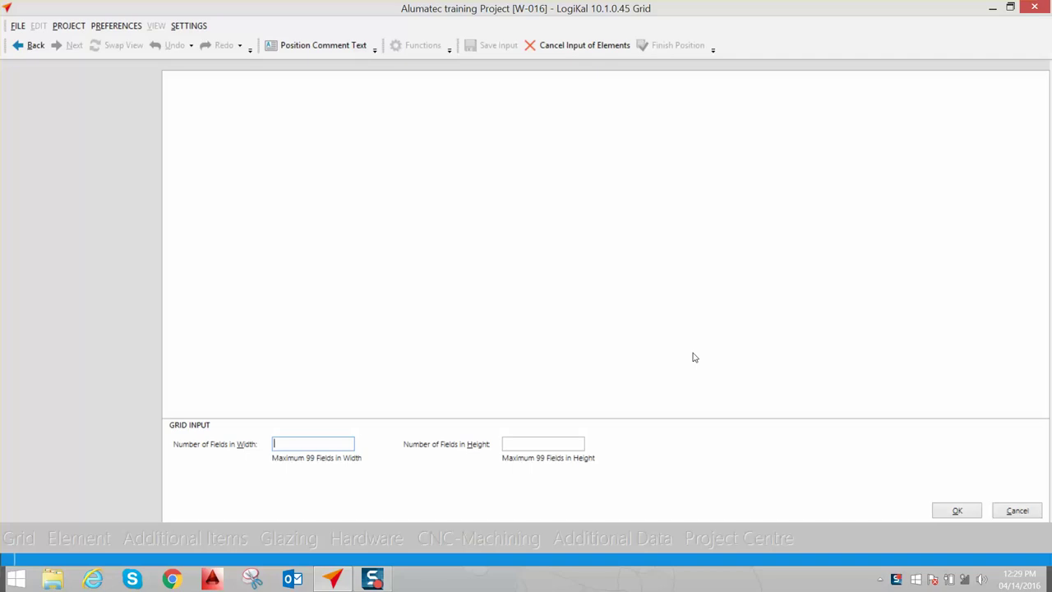
# Enter a one-by-one field grid with 1200 mm total width and 1200 mm total height
pyautogui.press('Tab')
pyautogui.write('1')
pyautogui.press('Return')
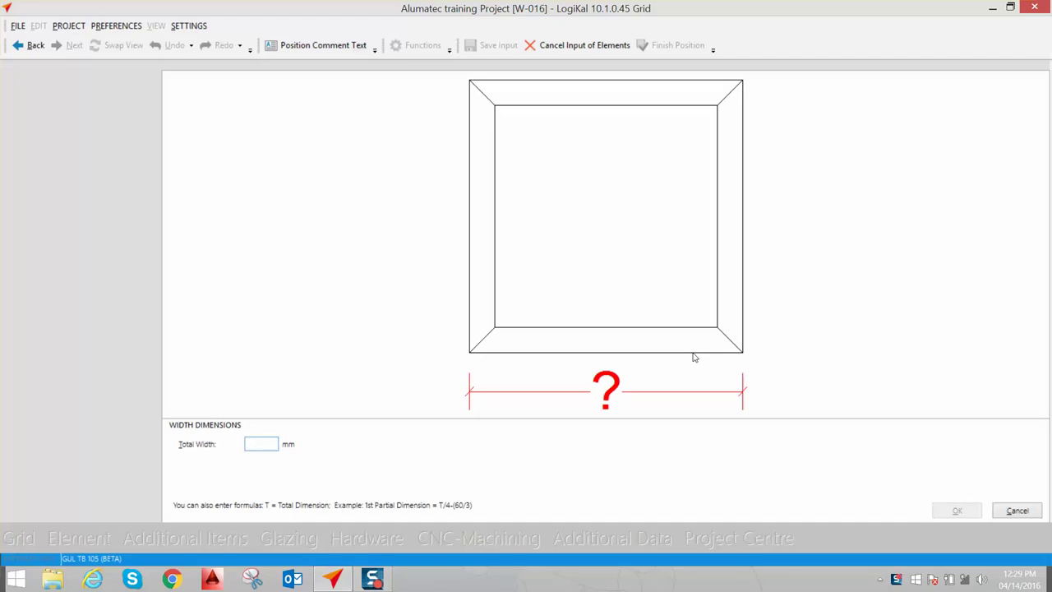
pyautogui.write('1200')
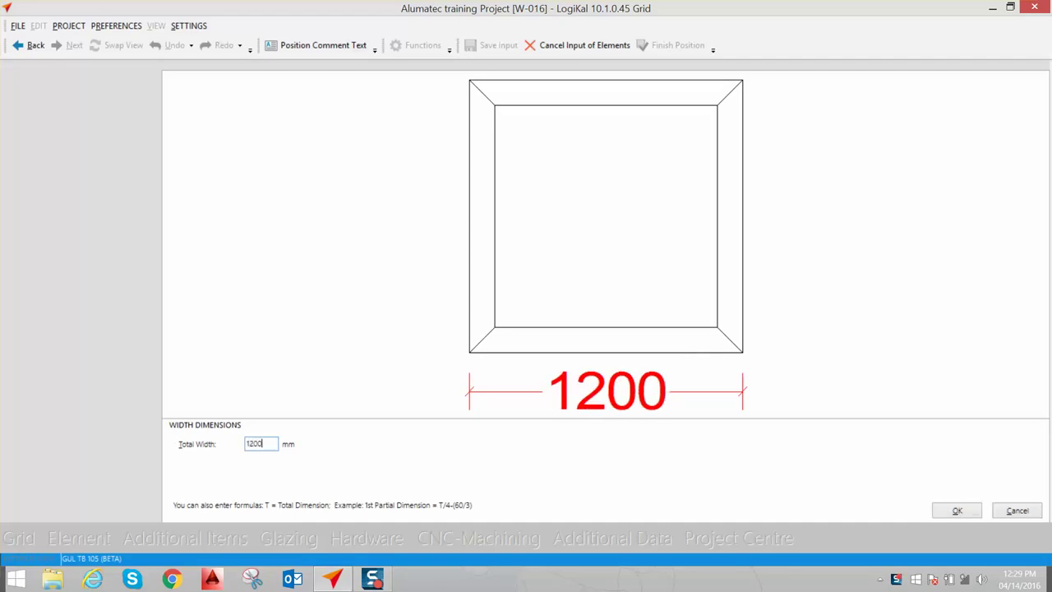
pyautogui.press('Return')
pyautogui.write('12')
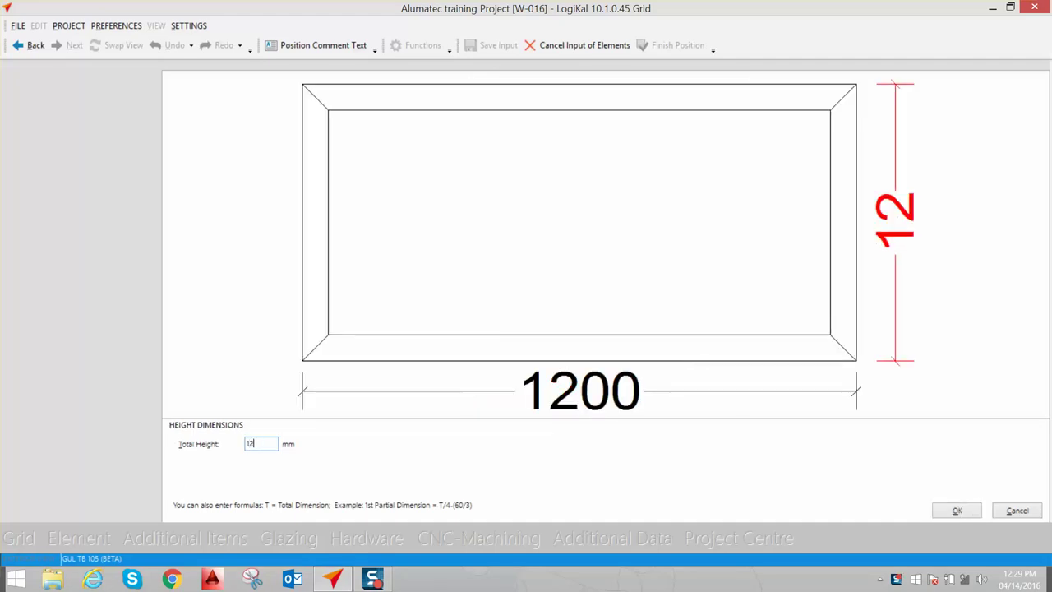
pyautogui.write('00')
pyautogui.press('Return')
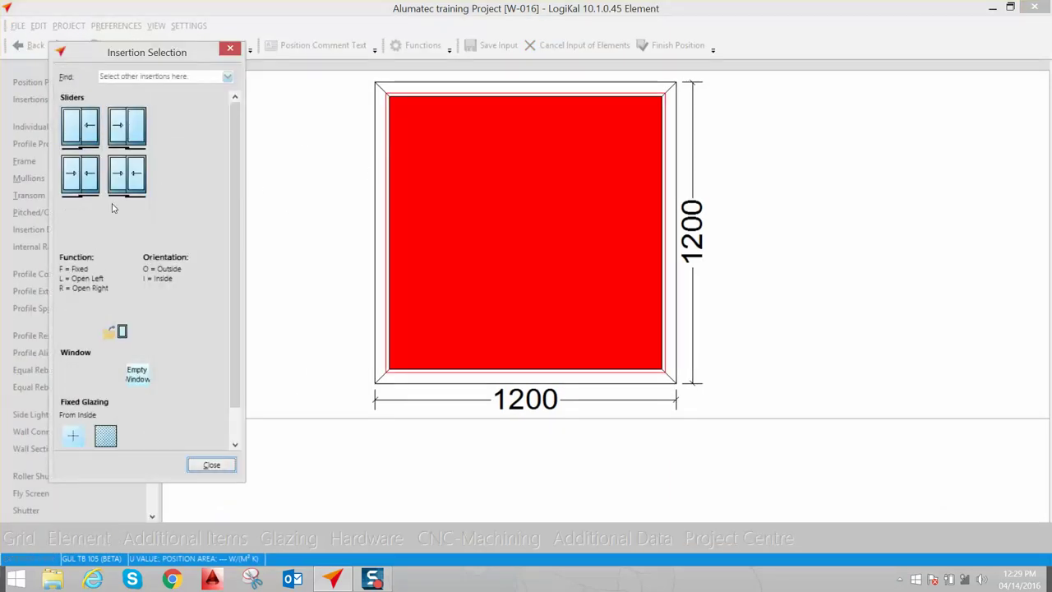
# Insert the L/S/Dr two-track, two-leaf insertion with no drainage in RAL 1000
pyautogui.click(226, 76)
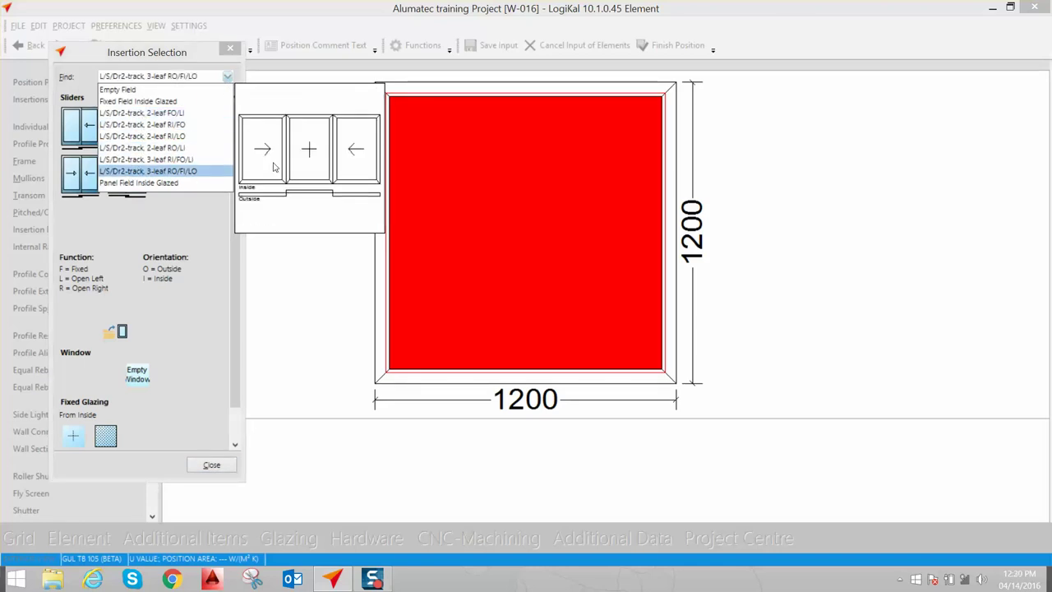
pyautogui.click(137, 235)
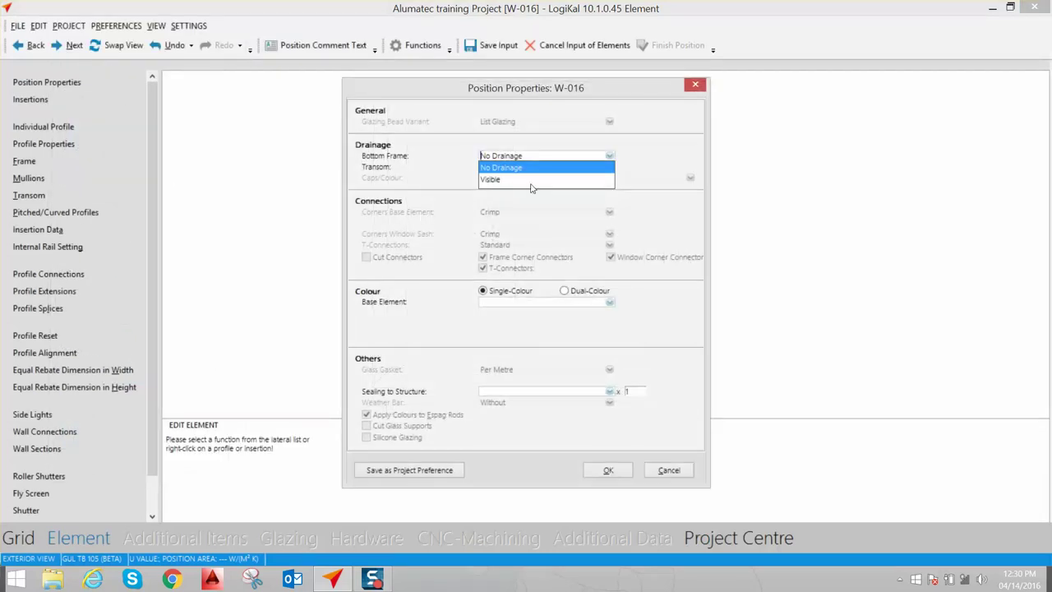
pyautogui.click(533, 174)
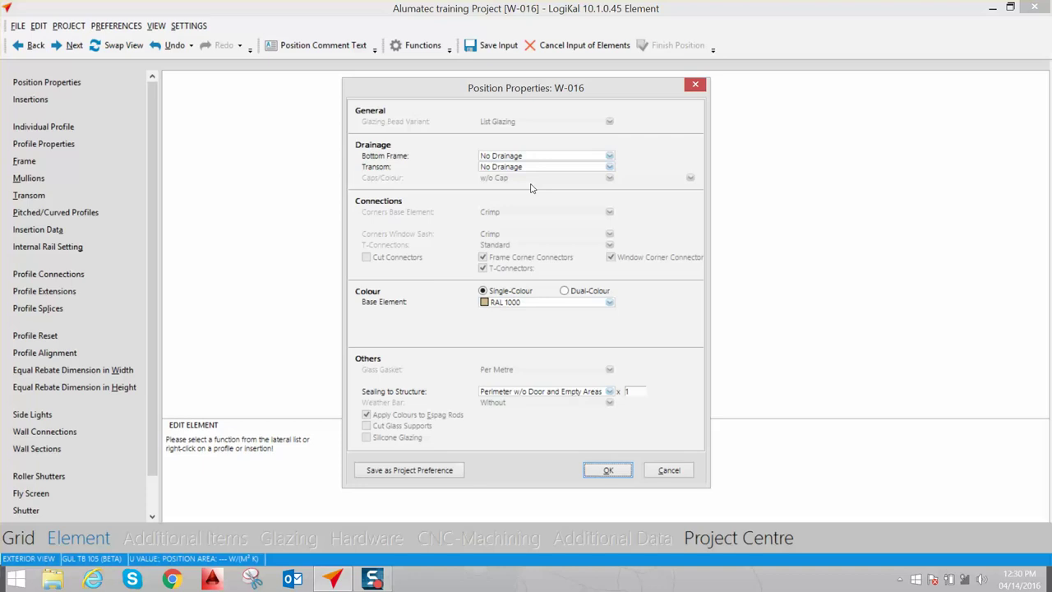
pyautogui.press('Return')
pyautogui.press('Return')
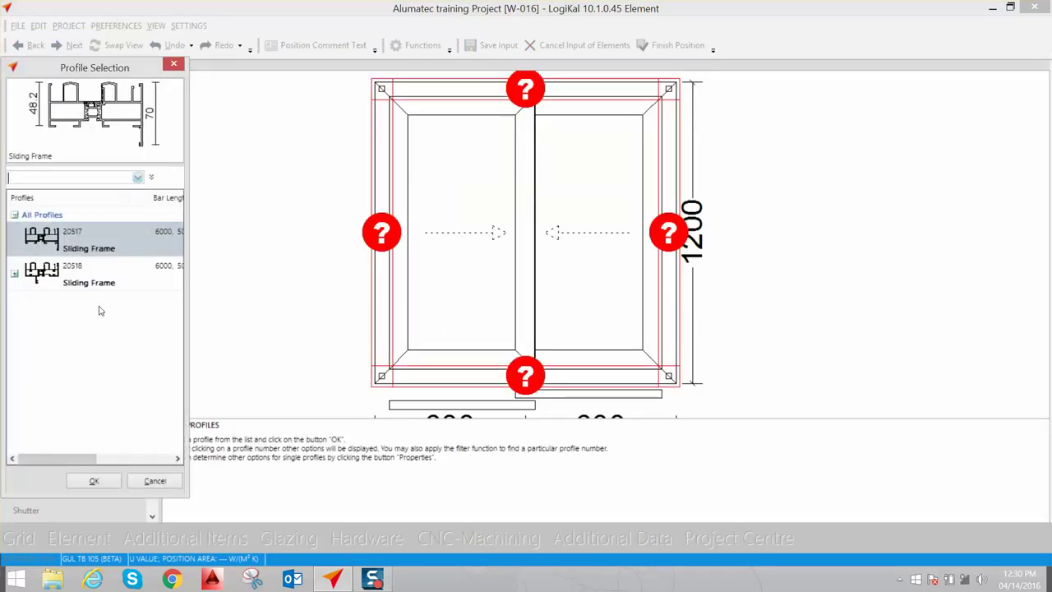
# Apply sliding frame profile 20517 to the frame after comparing it with 20518 variants
pyautogui.click(81, 284)
pyautogui.click(82, 247)
pyautogui.click(73, 281)
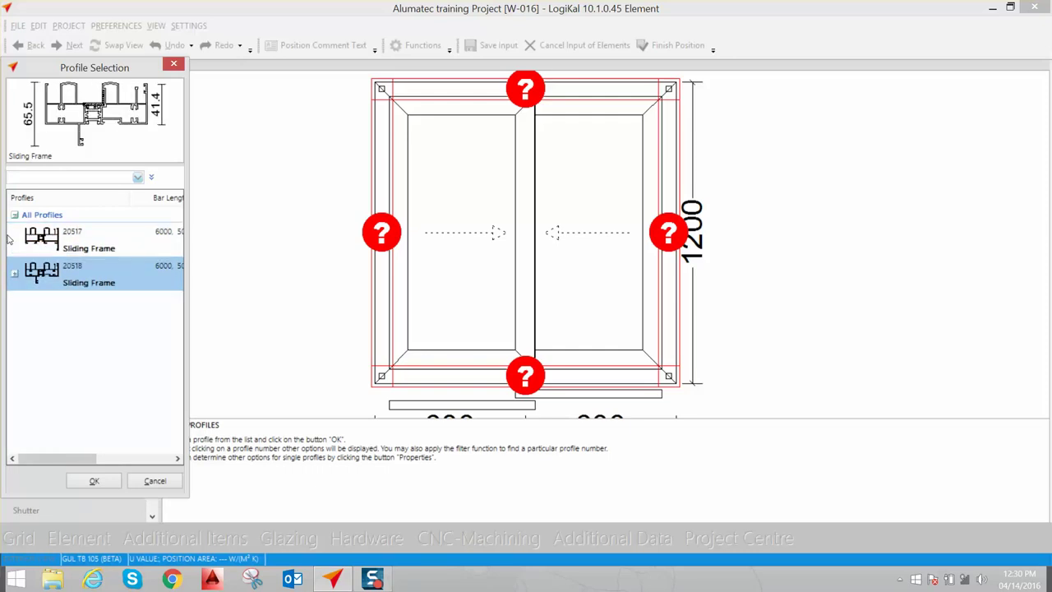
pyautogui.click(14, 279)
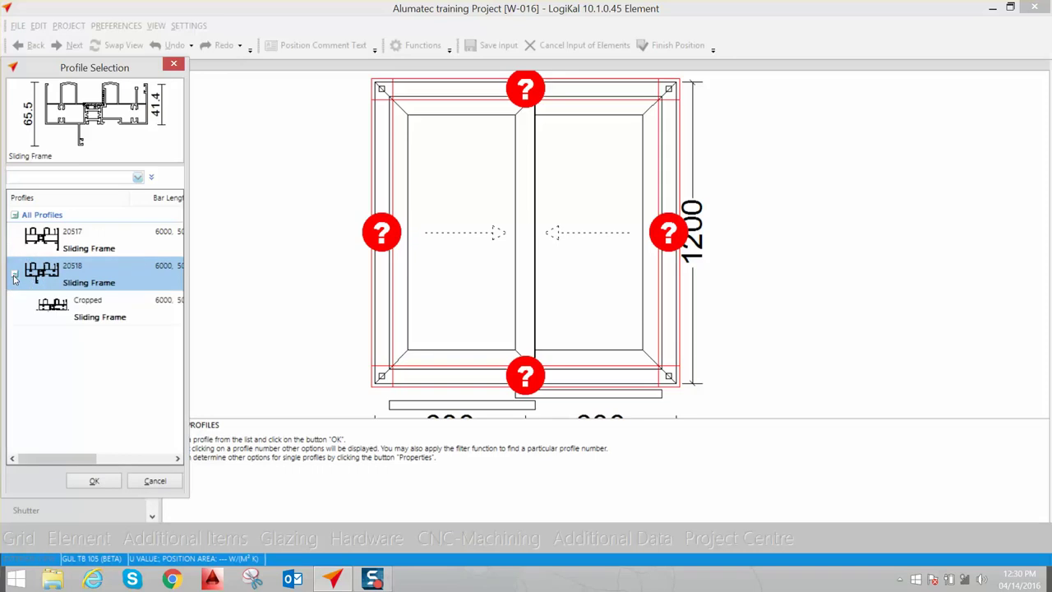
pyautogui.click(52, 311)
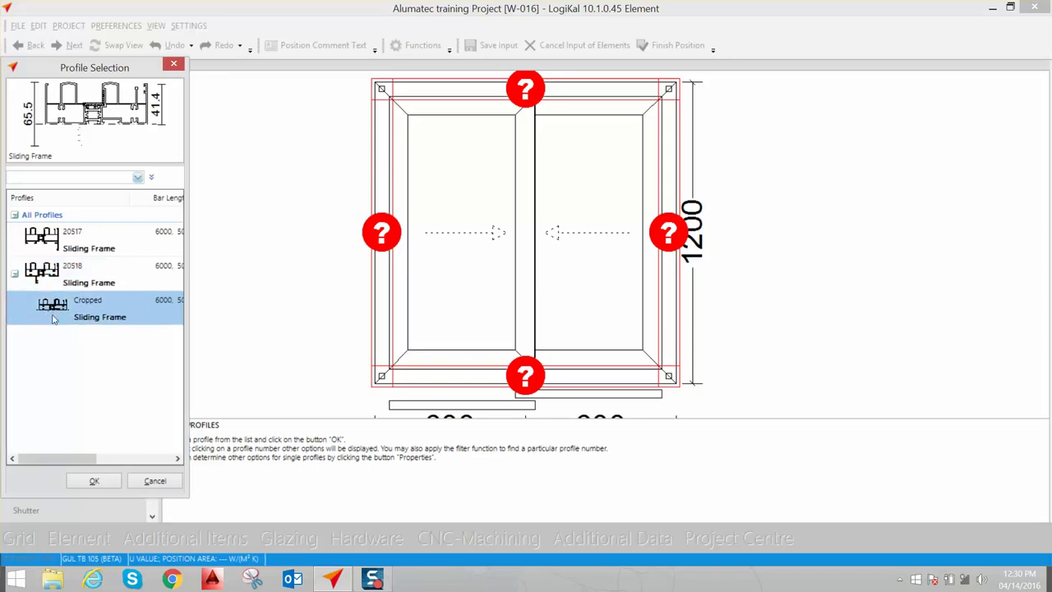
pyautogui.click(77, 243)
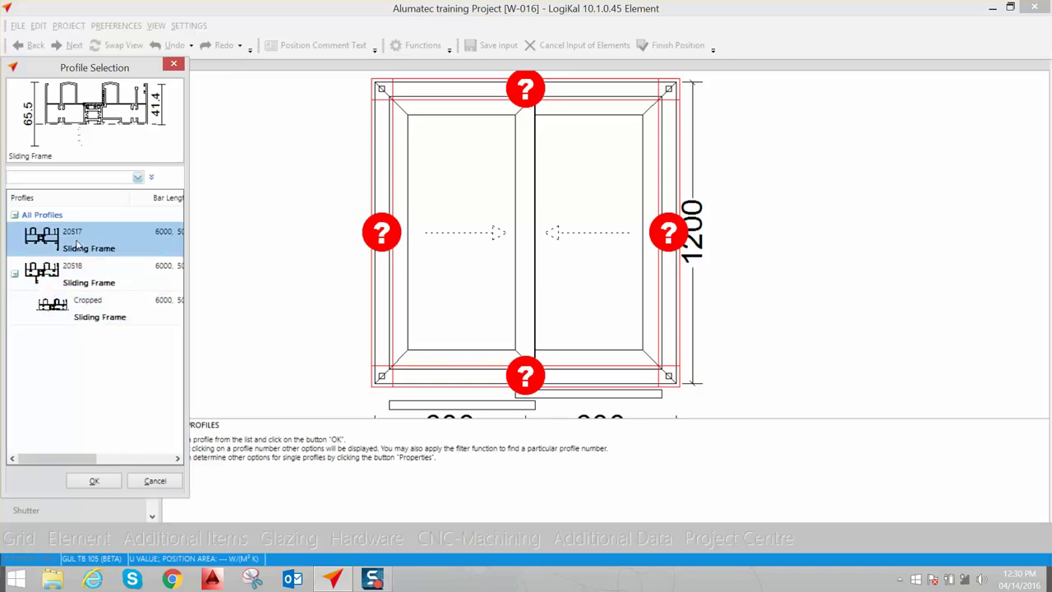
pyautogui.click(66, 312)
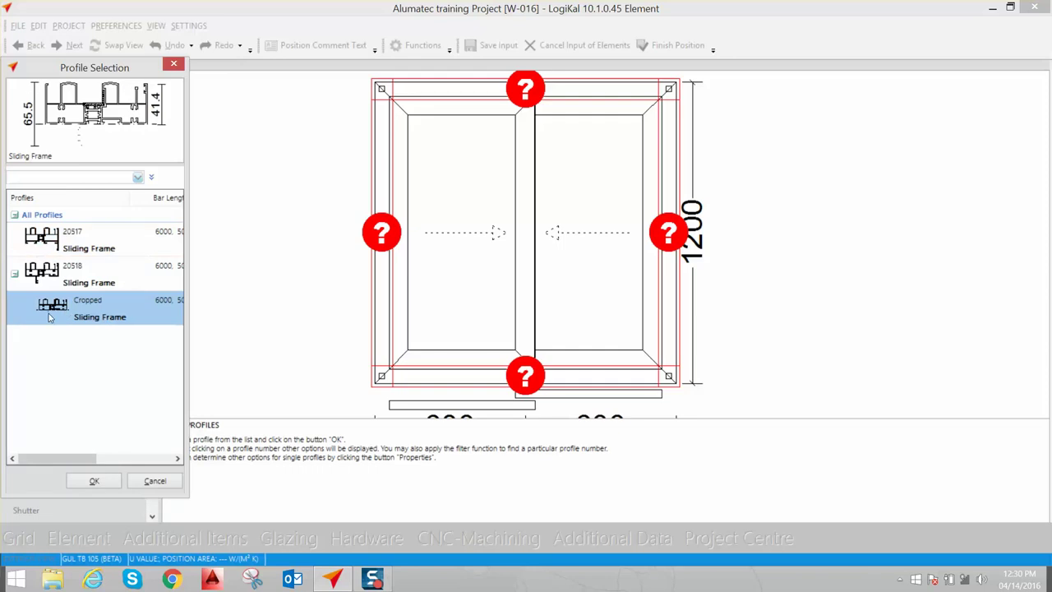
pyautogui.click(93, 250)
pyautogui.doubleClick(82, 244)
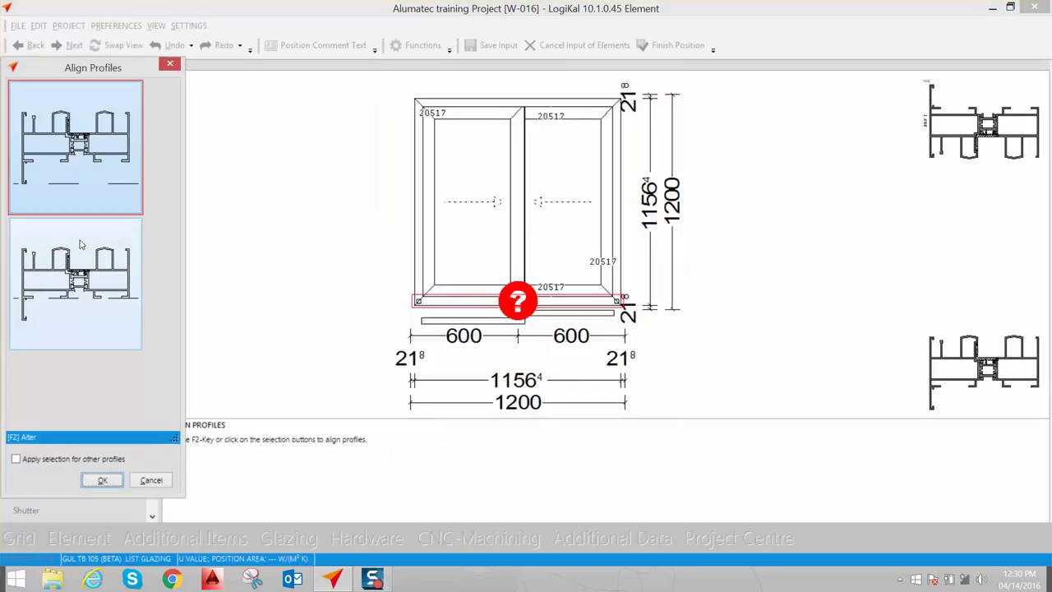
# Align every frame side using the lower, alternative alignment option
pyautogui.click(72, 261)
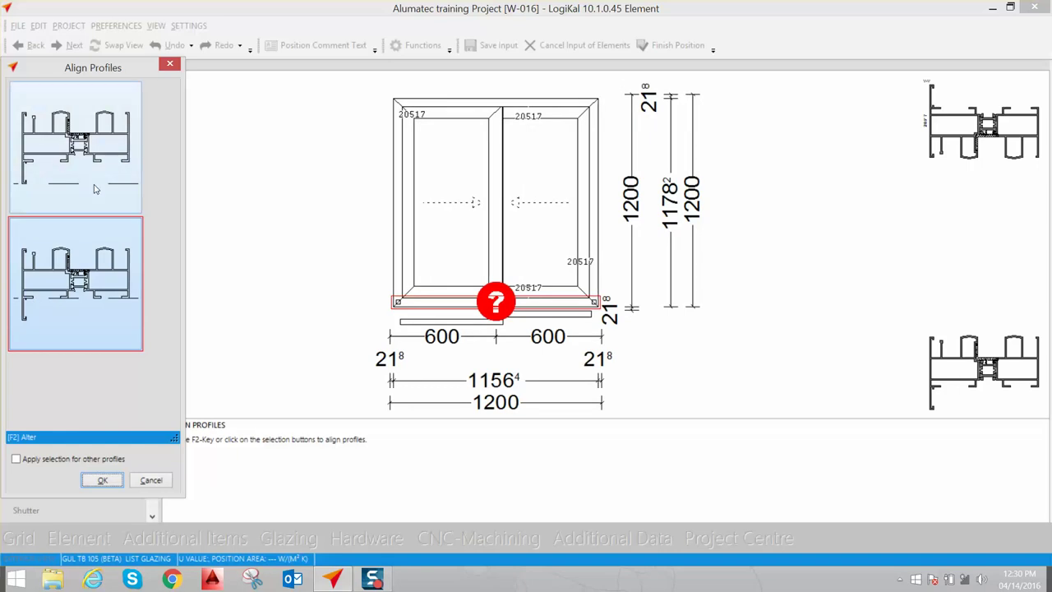
pyautogui.doubleClick(77, 281)
pyautogui.doubleClick(77, 281)
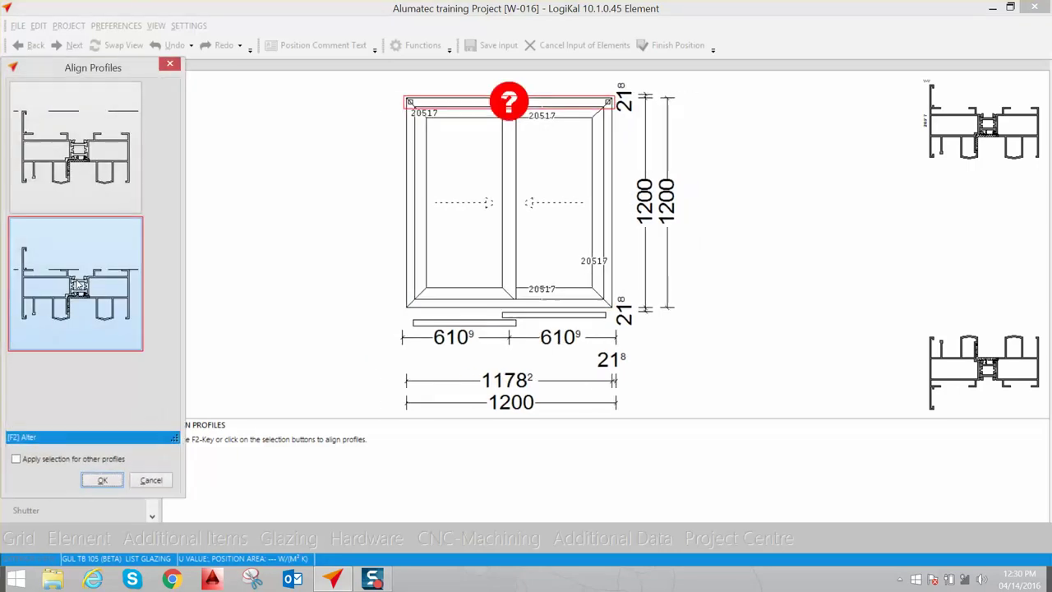
pyautogui.doubleClick(75, 280)
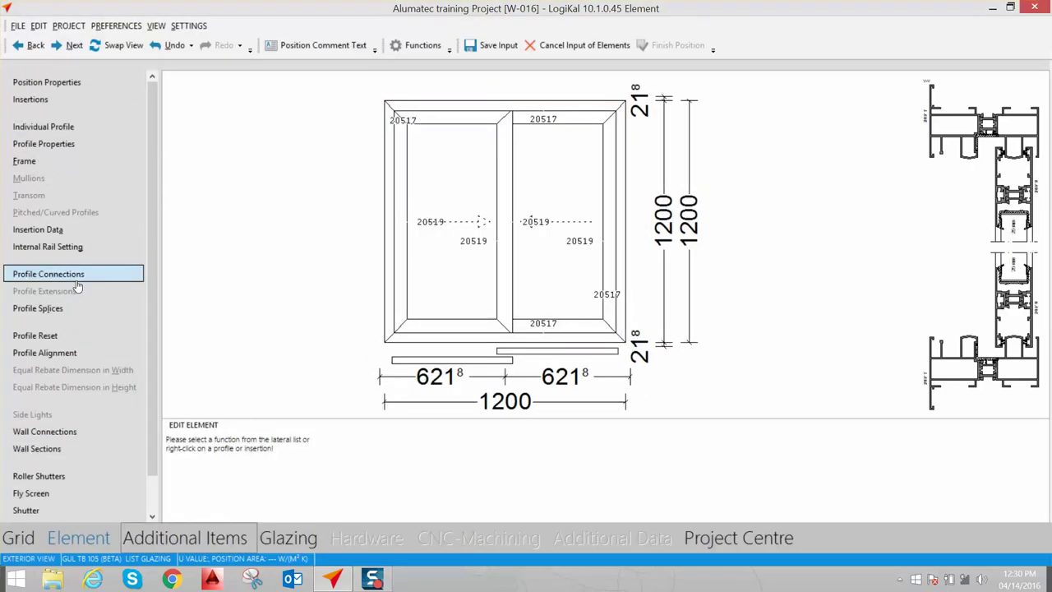
# Fill both leaves with 24mm DGU project glass and accept the glazing
pyautogui.click(74, 45)
pyautogui.click(74, 45)
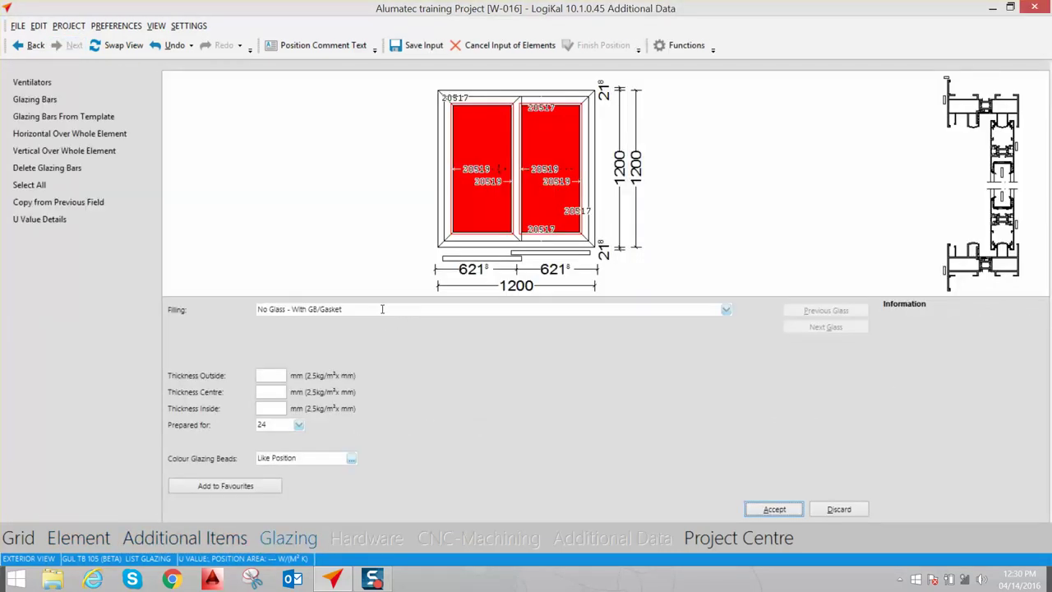
pyautogui.click(384, 312)
pyautogui.click(277, 404)
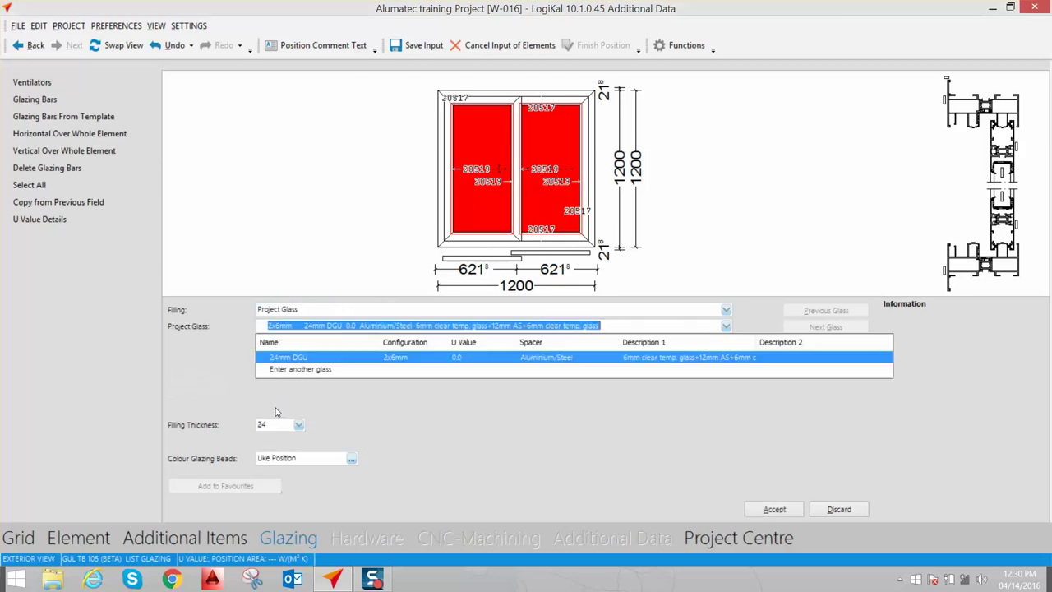
pyautogui.click(328, 362)
pyautogui.click(776, 510)
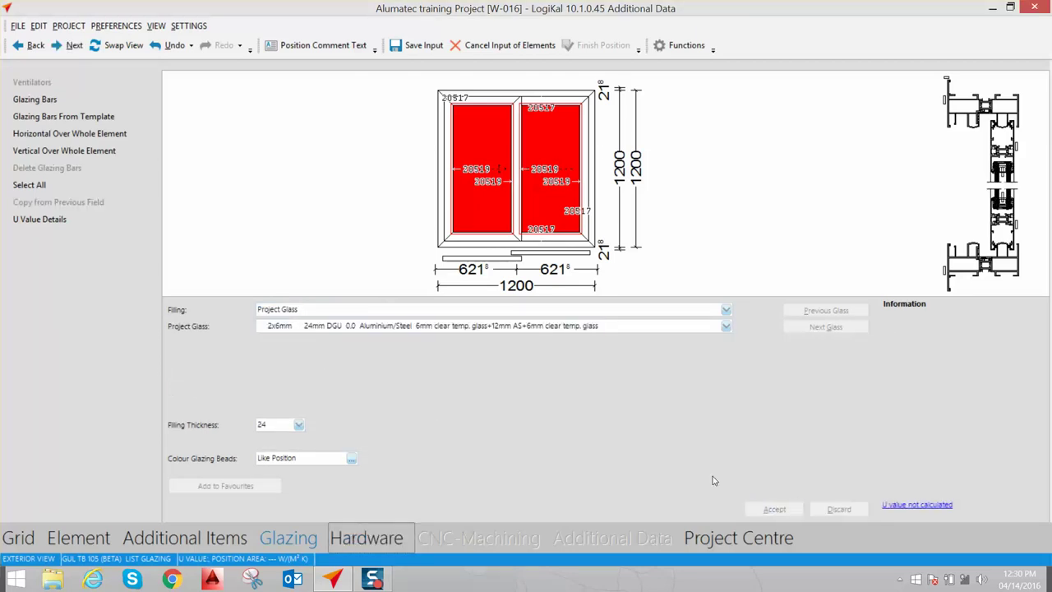
# Give the right leaf a BSA automatic lock with the GUXGAV0100 striking plate
pyautogui.click(66, 45)
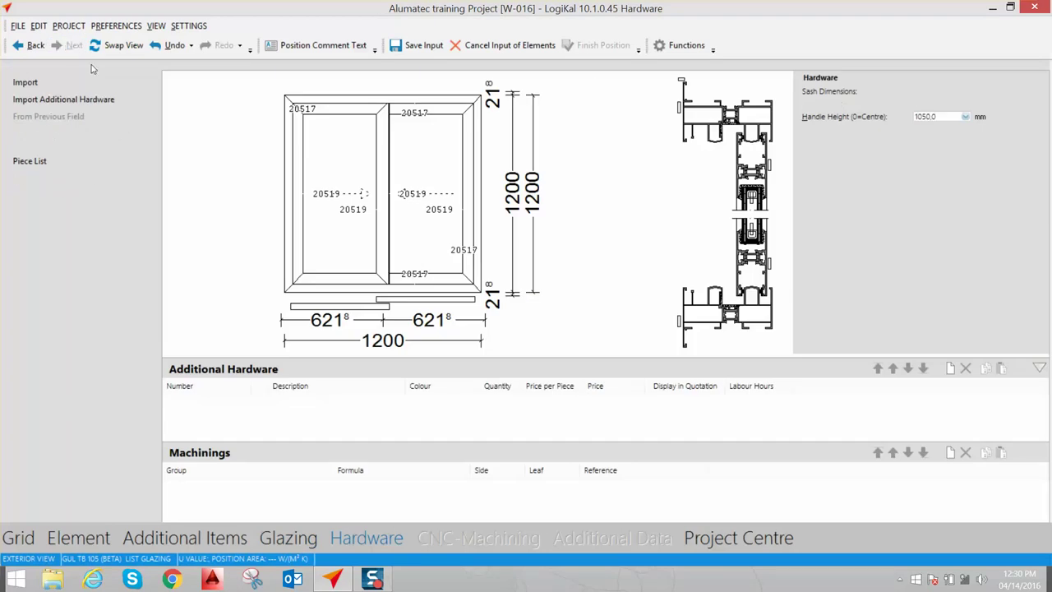
pyautogui.click(951, 156)
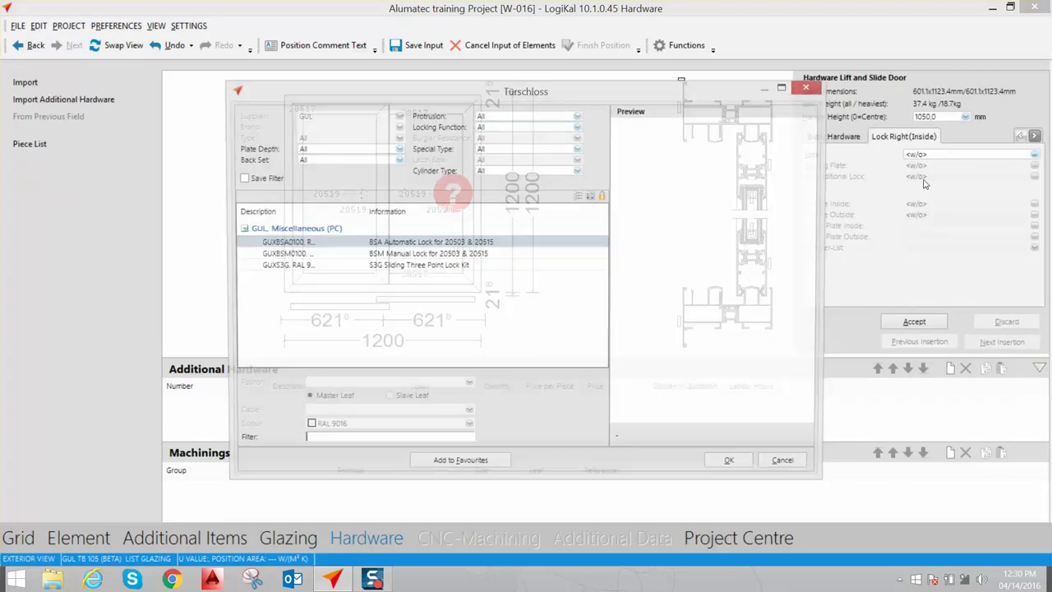
pyautogui.click(437, 255)
pyautogui.doubleClick(435, 242)
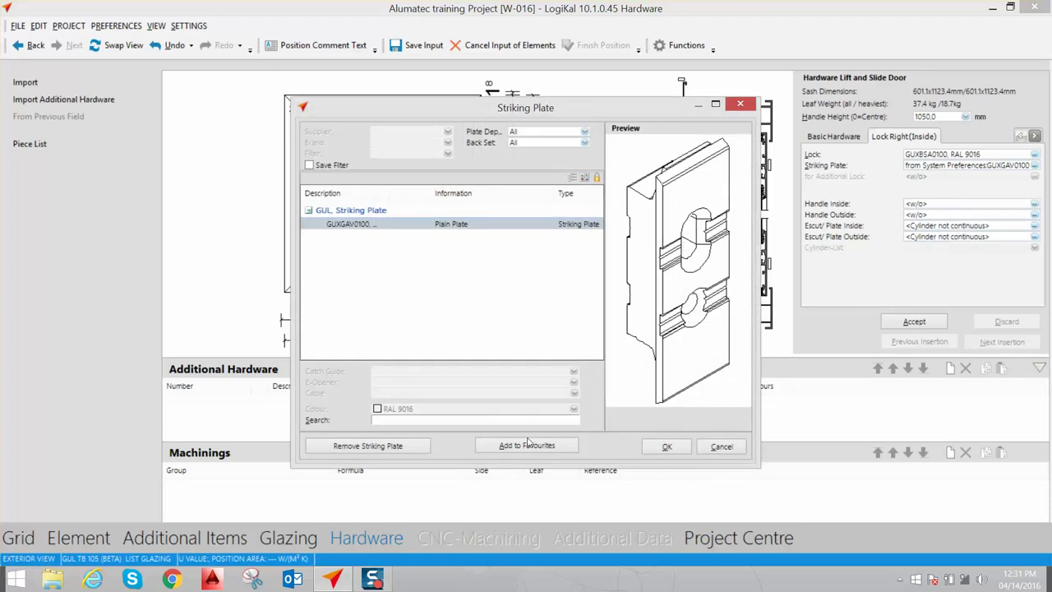
pyautogui.click(666, 446)
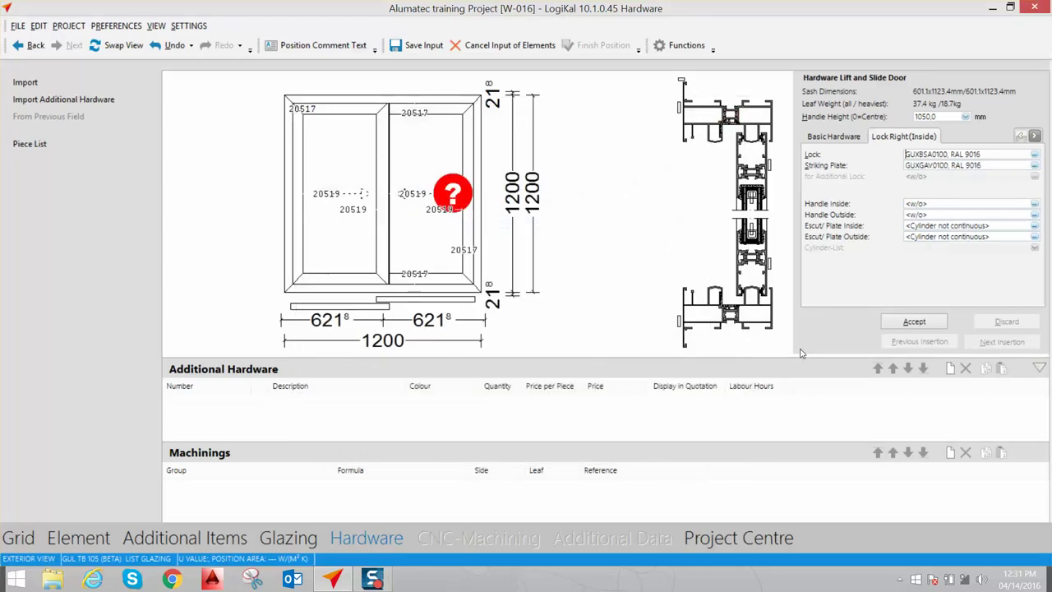
# Add the GUXFAH0100 inside handle and GUXPCF0100 outside handle to the right leaf
pyautogui.doubleClick(945, 204)
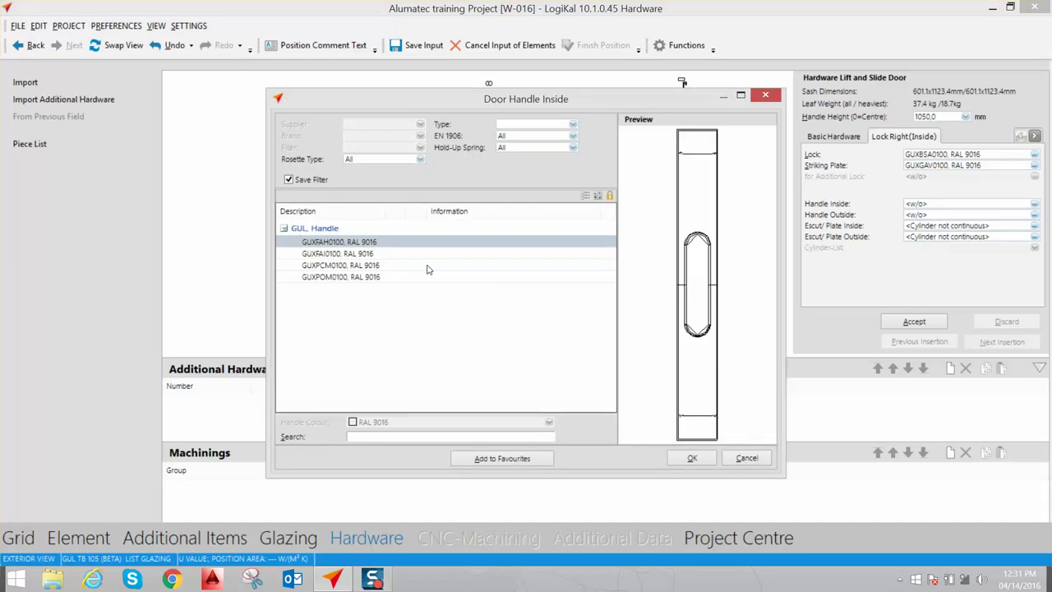
pyautogui.doubleClick(391, 247)
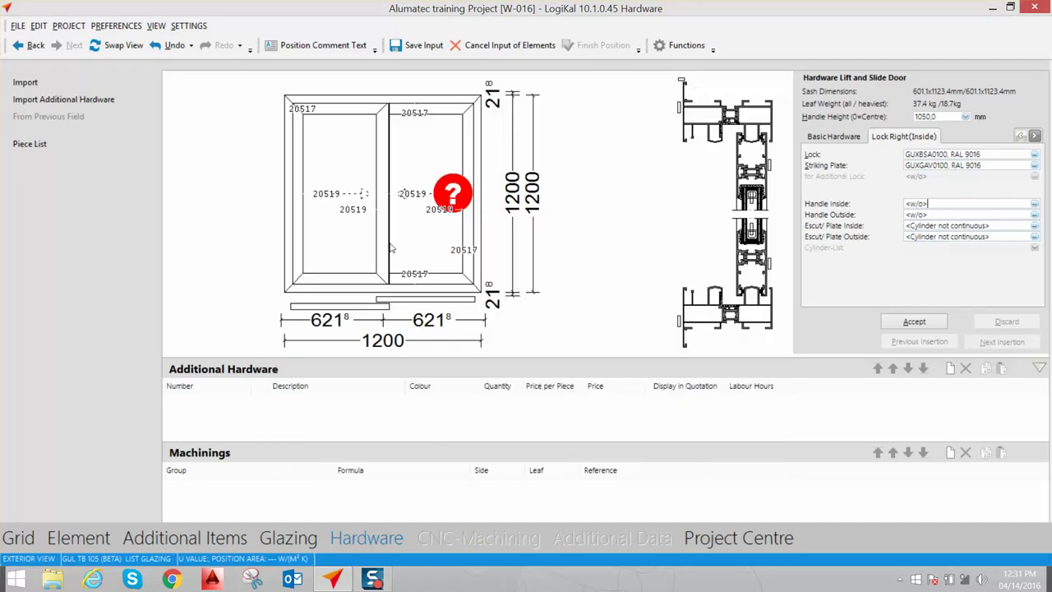
pyautogui.doubleClick(960, 215)
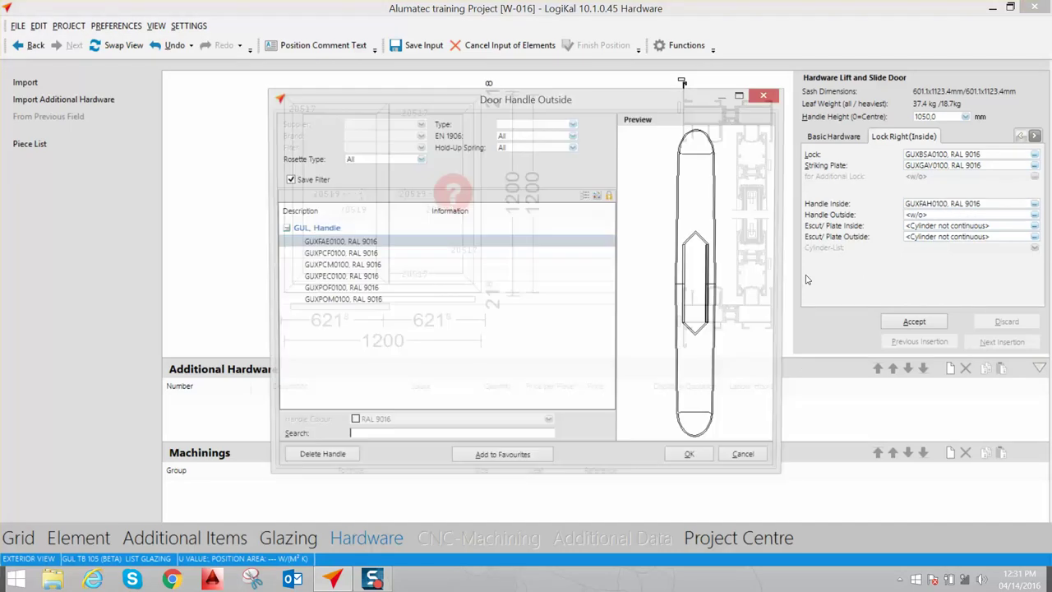
pyautogui.doubleClick(413, 252)
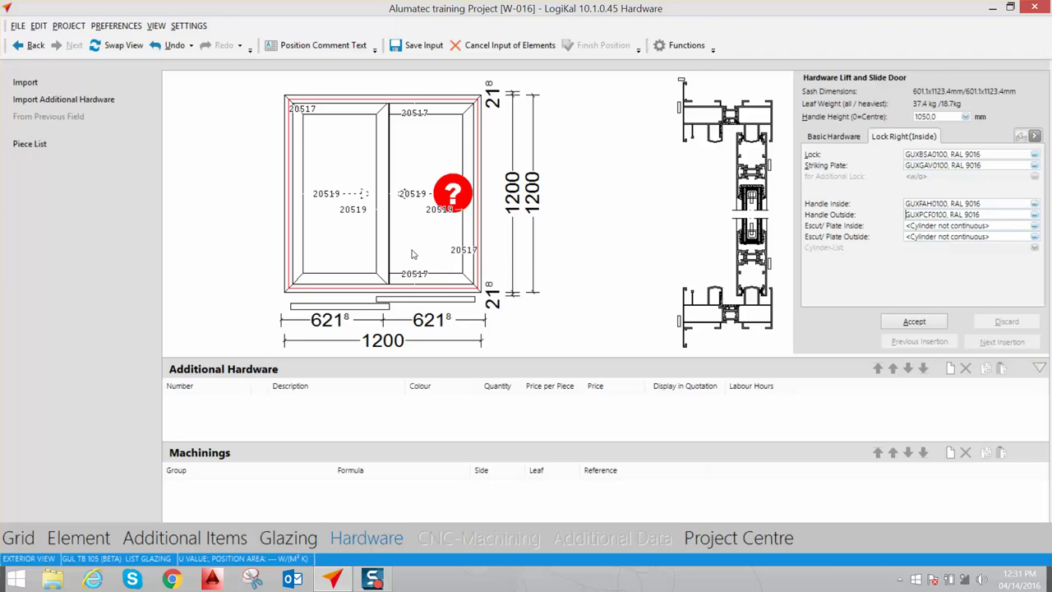
# Accept the right lock set, then give the left leaf a BSA lock and GUXGAV0100 striking plate
pyautogui.click(922, 323)
pyautogui.click(539, 313)
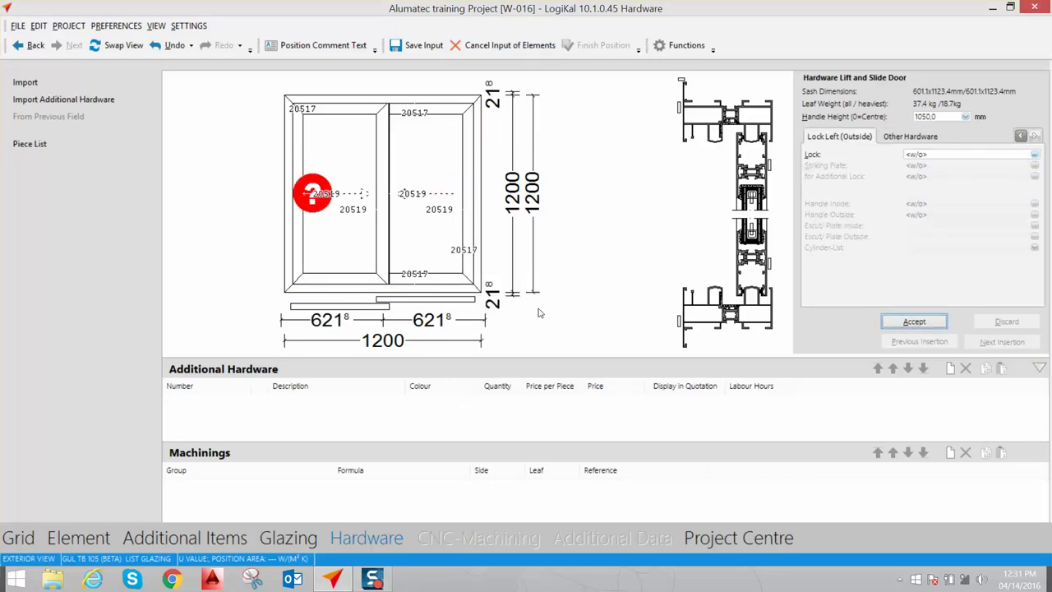
pyautogui.click(955, 156)
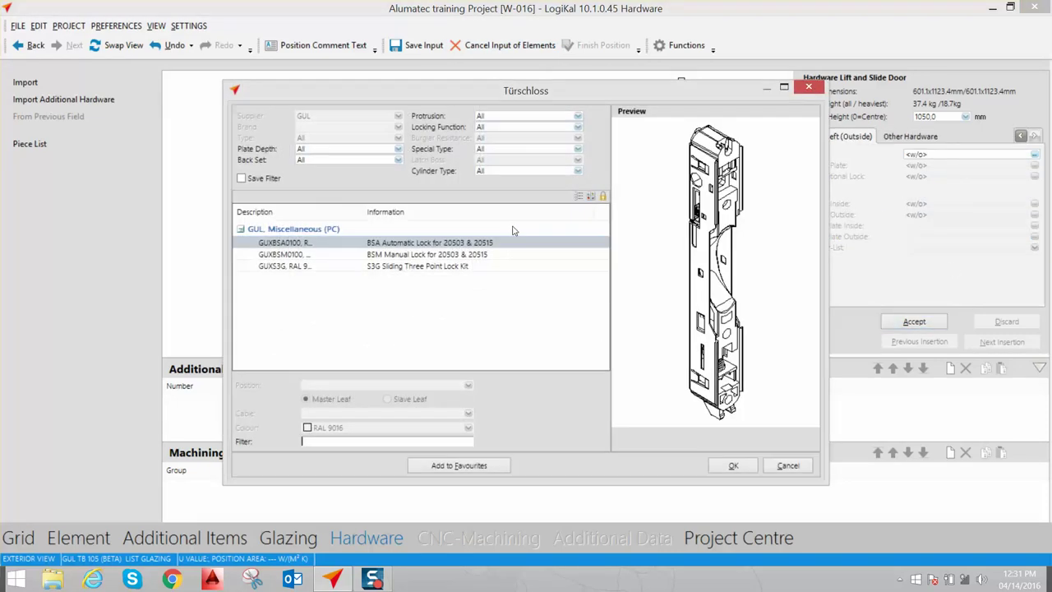
pyautogui.doubleClick(482, 243)
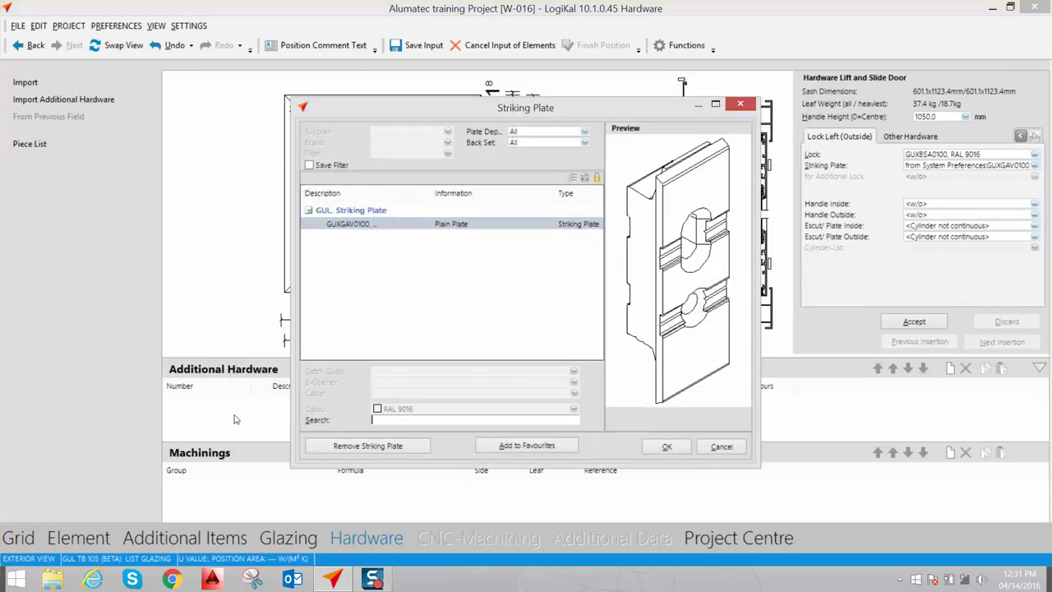
pyautogui.click(666, 447)
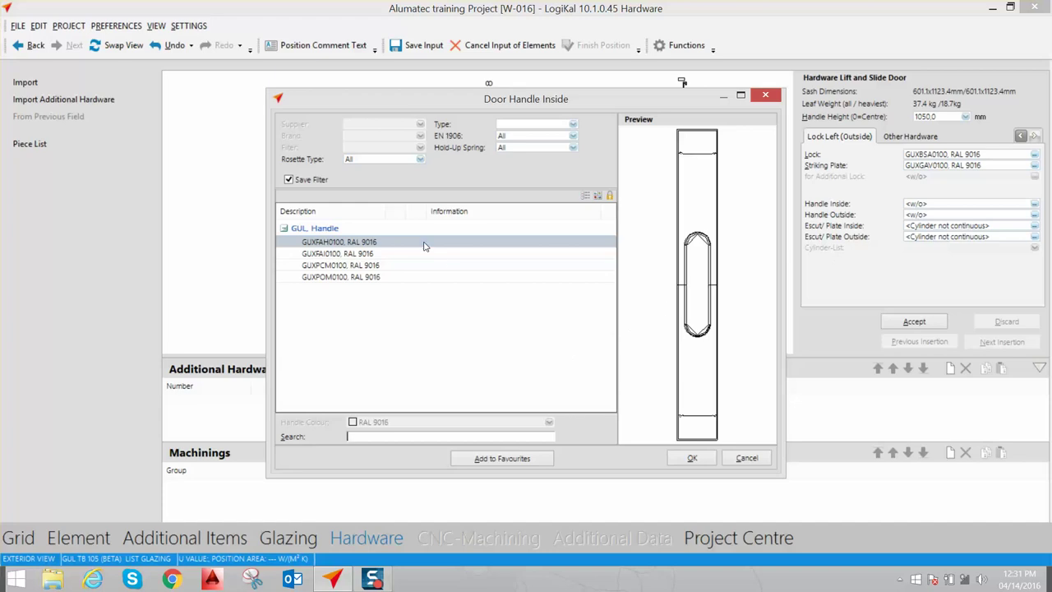
# Add the GUXFAH0100 inside handle to the left leaf and accept its lock set
pyautogui.doubleClick(424, 244)
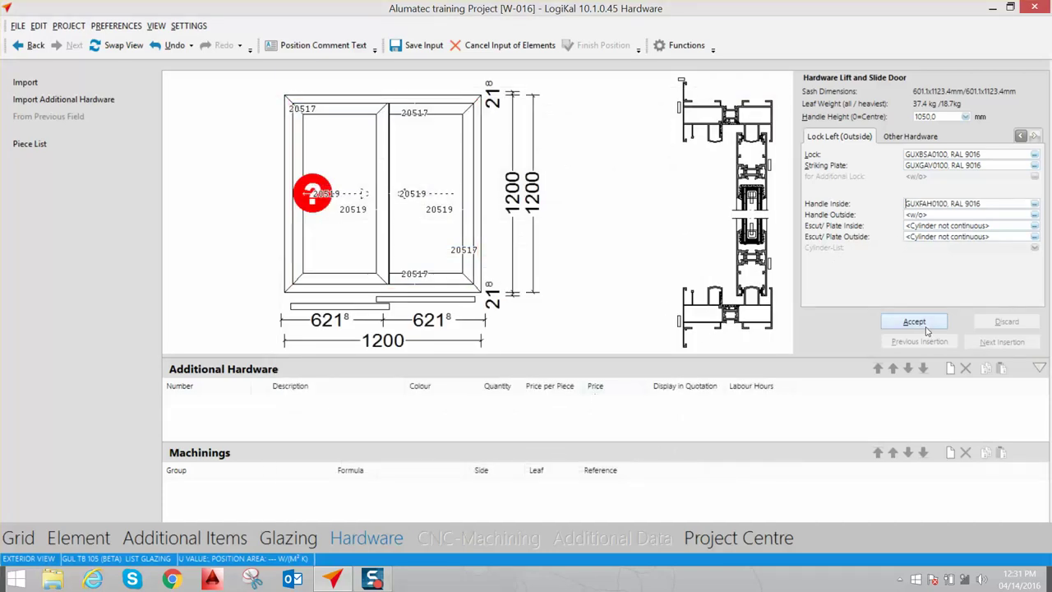
pyautogui.click(919, 323)
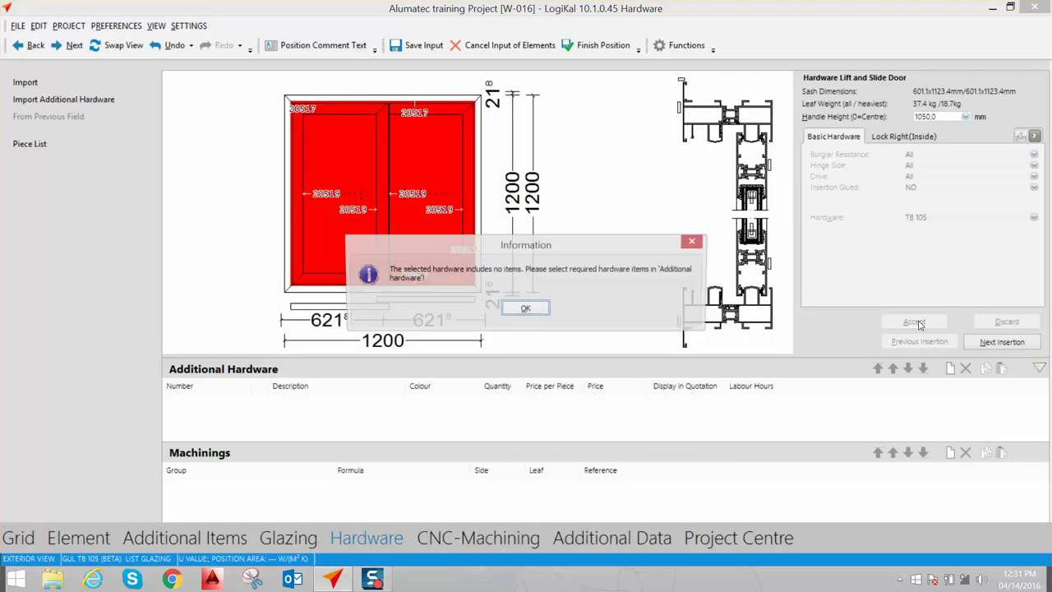
pyautogui.click(525, 309)
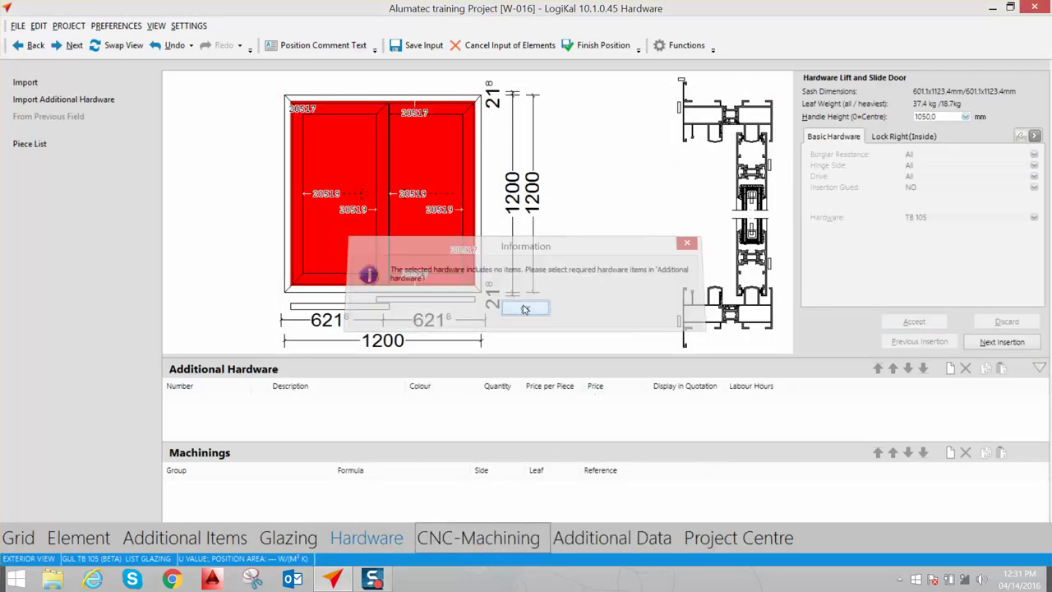
pyautogui.rightClick(459, 415)
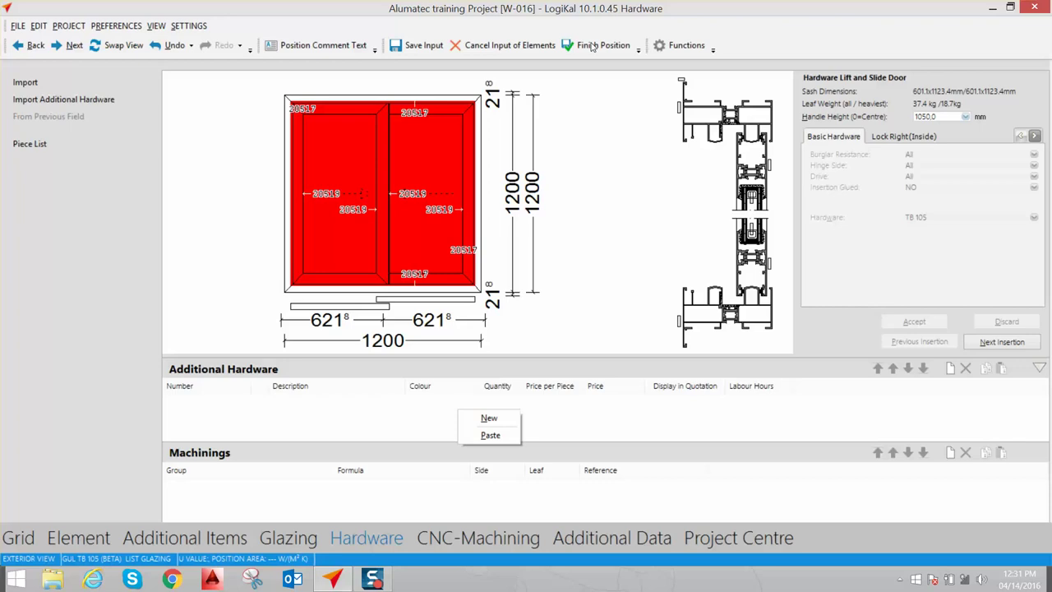
# Swap to interior view, step through CNC machining and additional data, then select W-016
pyautogui.click(120, 50)
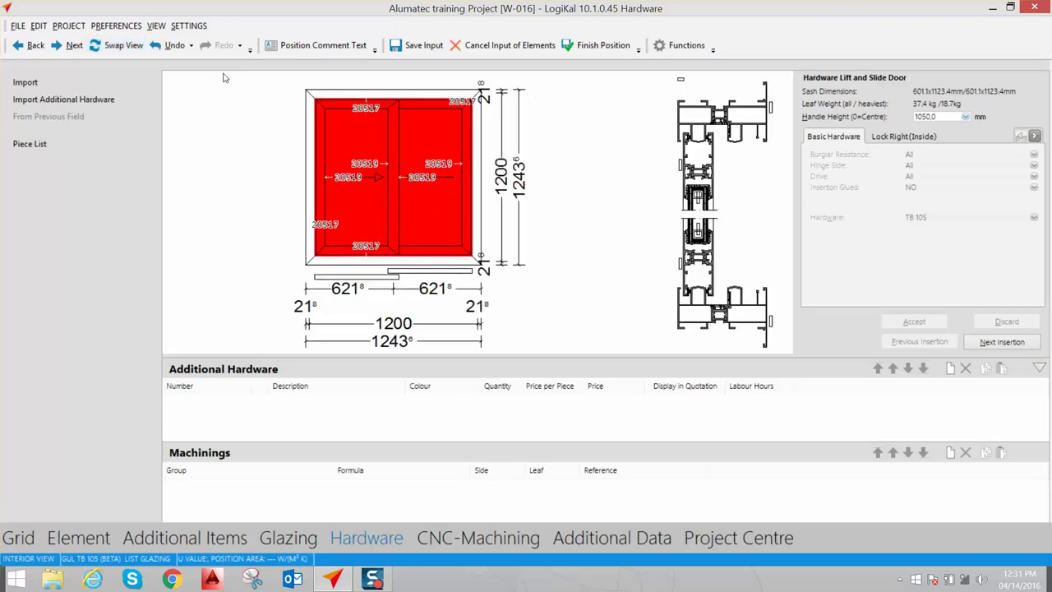
pyautogui.click(71, 46)
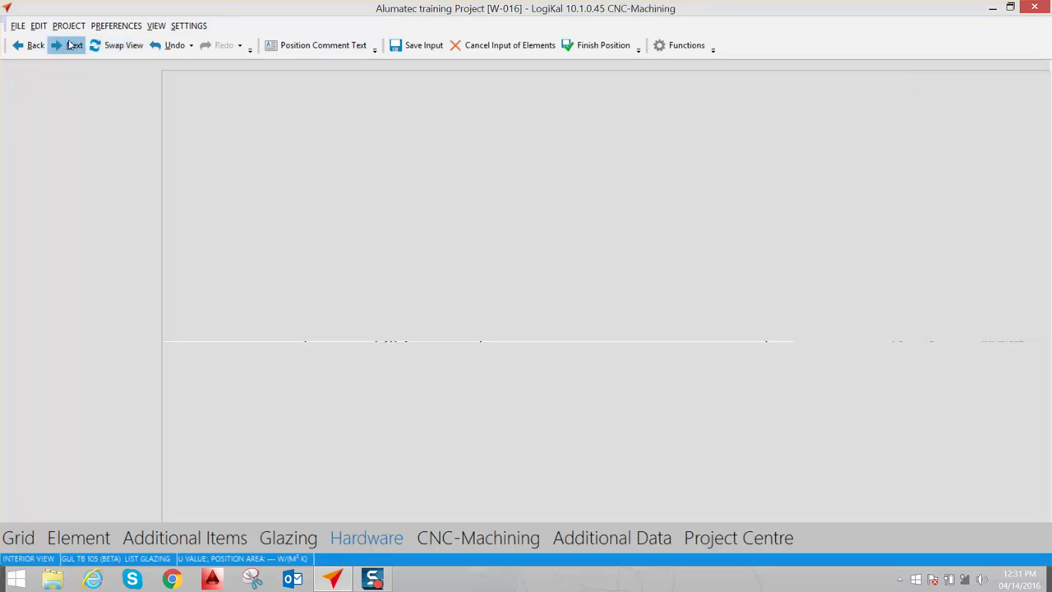
pyautogui.click(70, 45)
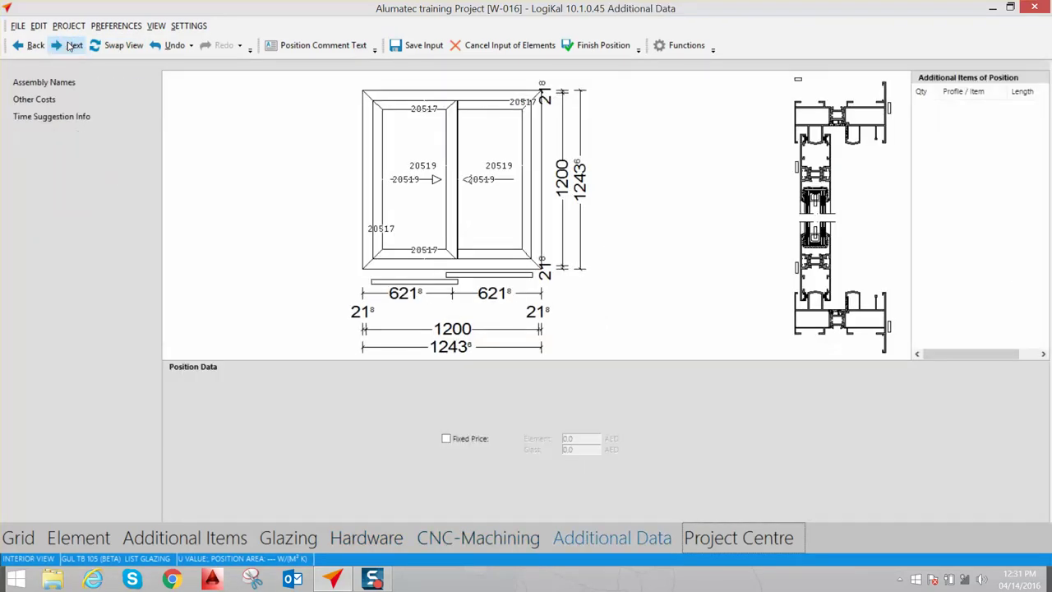
pyautogui.click(71, 46)
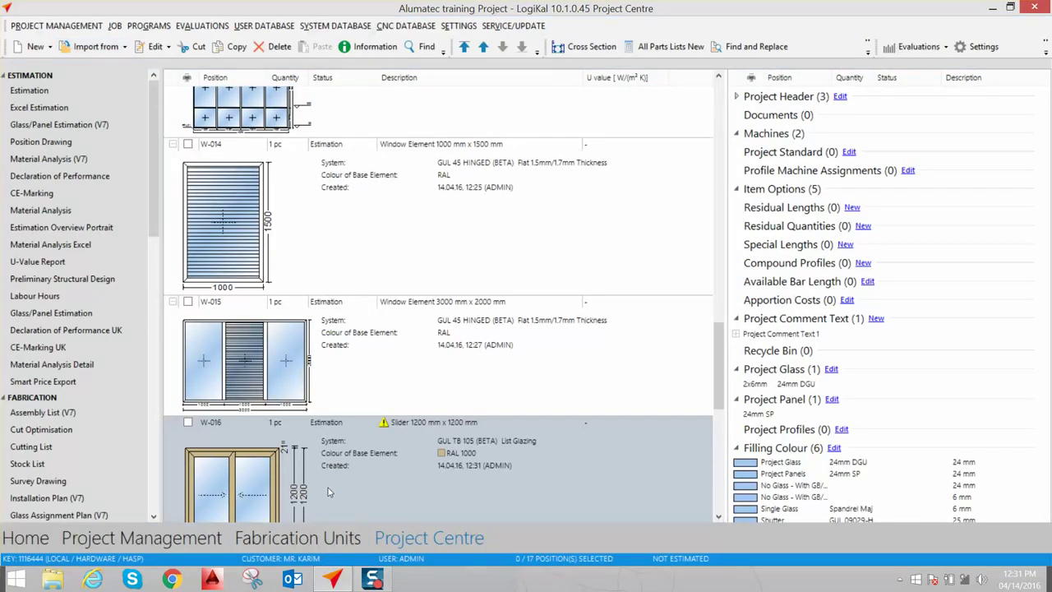
pyautogui.click(327, 487)
pyautogui.scroll(-3, 325, 460)
pyautogui.scroll(-2, 320, 435)
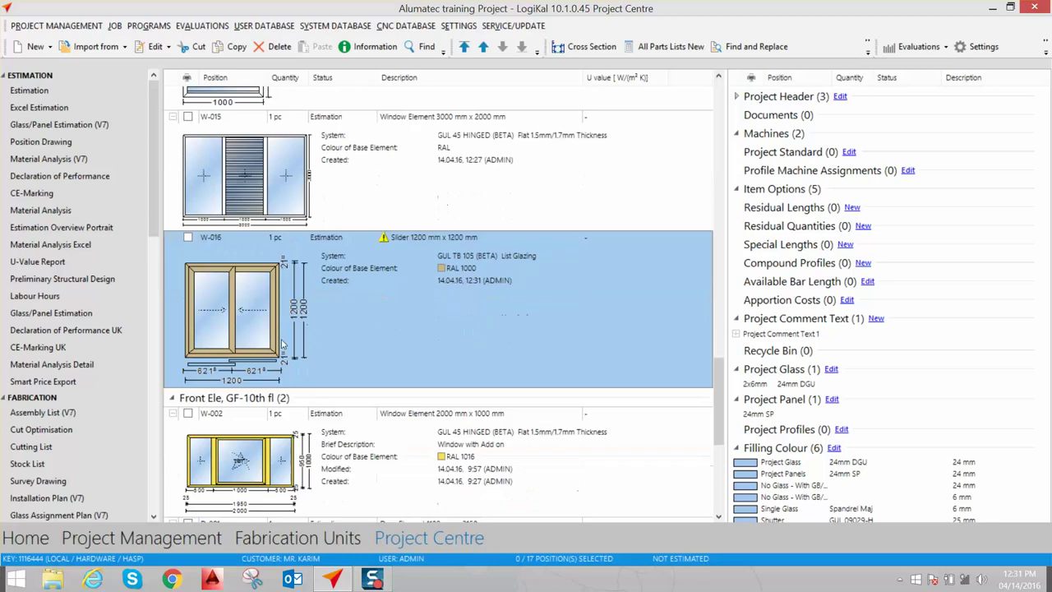
# Add position W-017 on the GUL TB 105 FS (8) system from W-016's context menu
pyautogui.rightClick(297, 281)
pyautogui.moveTo(329, 289)
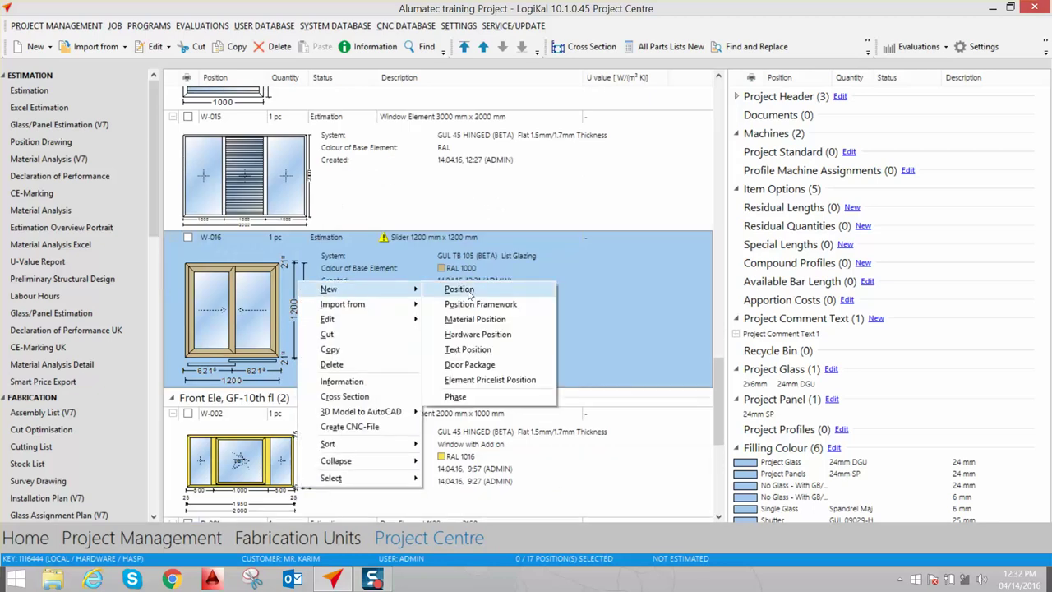
pyautogui.click(469, 293)
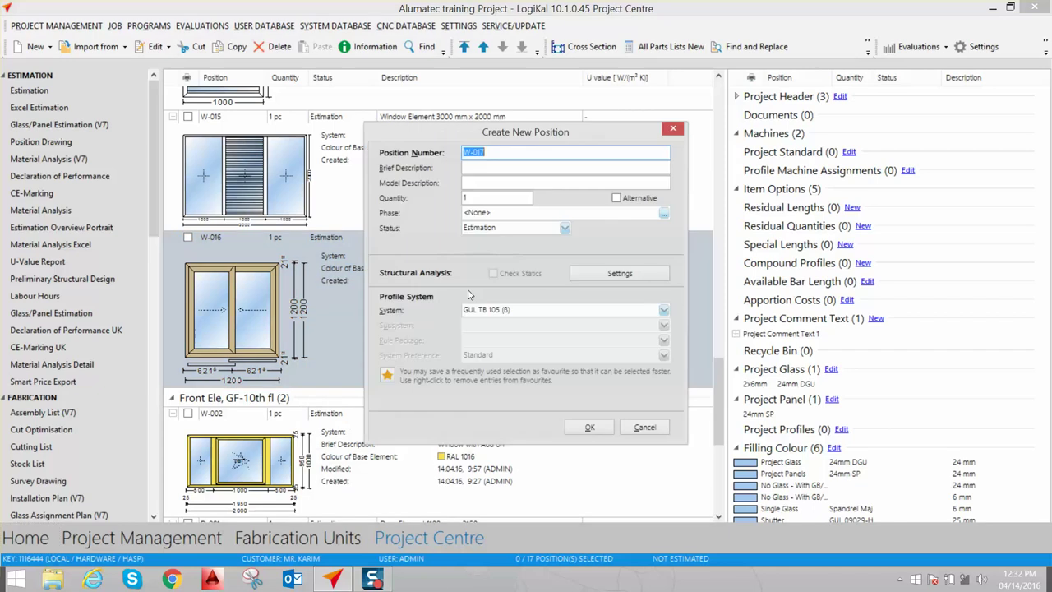
pyautogui.click(542, 310)
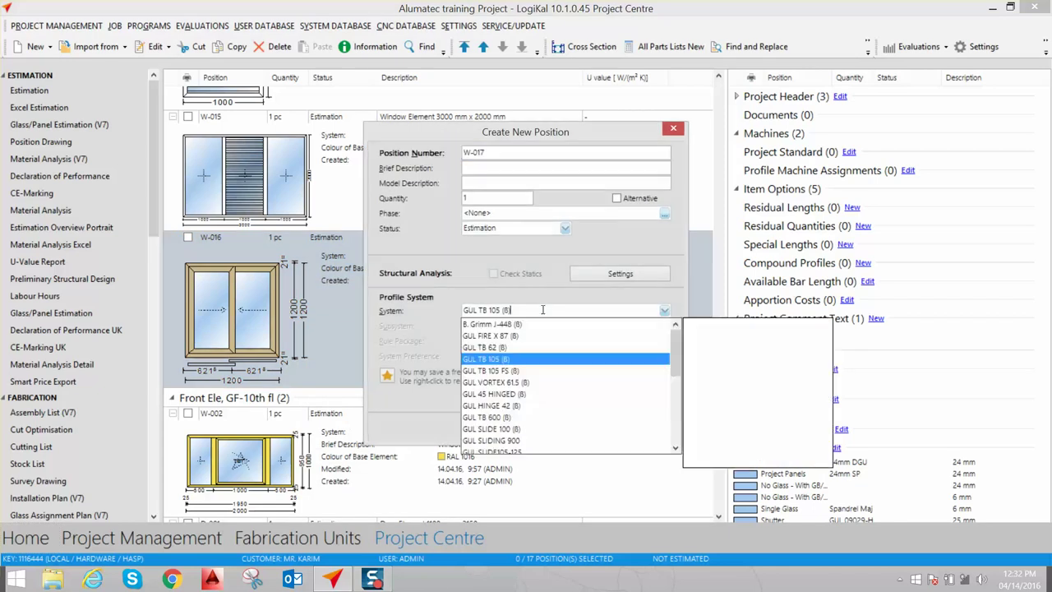
pyautogui.click(499, 372)
pyautogui.click(588, 428)
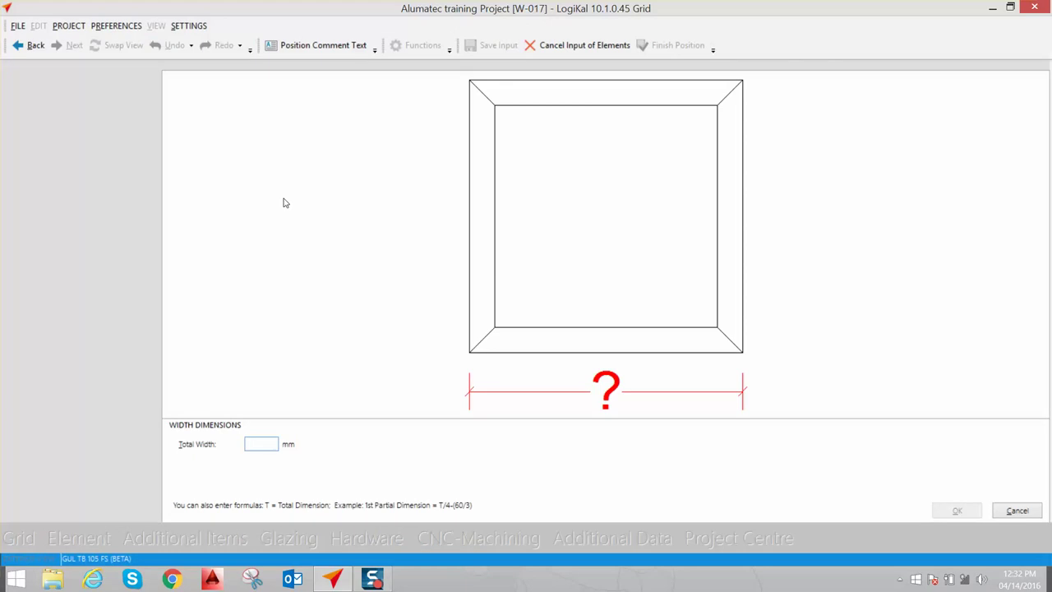
# Enter a 2000 mm total width and 1200 mm total height for W-017
pyautogui.write('2000')
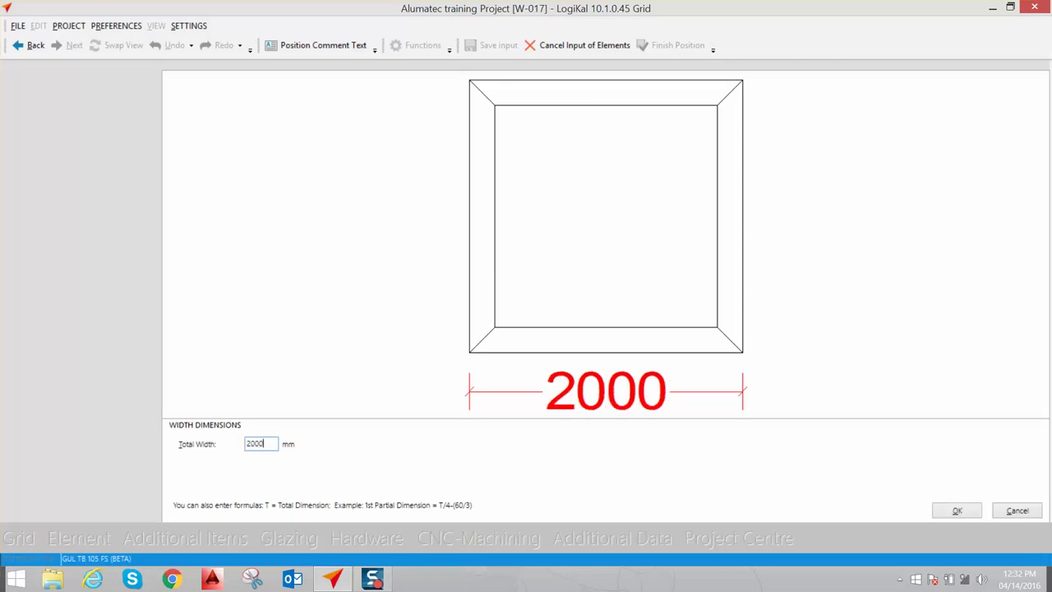
pyautogui.press('Return')
pyautogui.write('1')
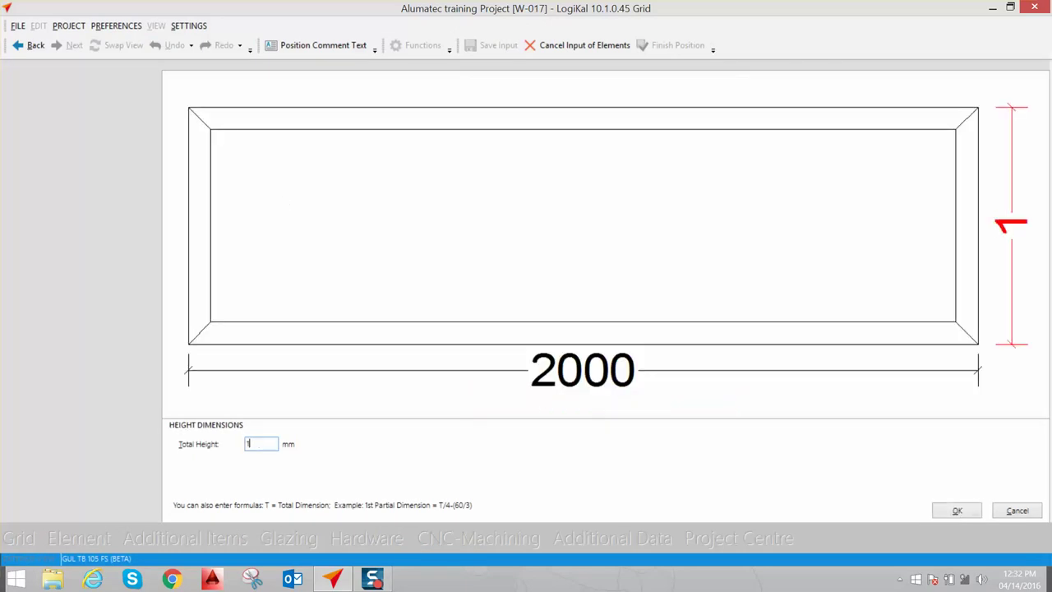
pyautogui.write('200')
pyautogui.press('Return')
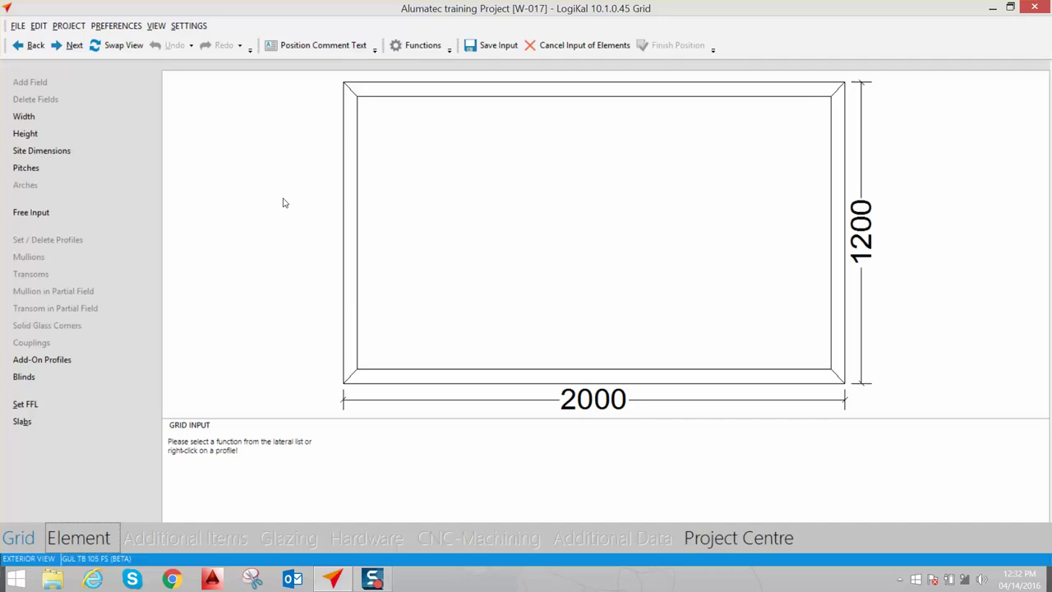
pyautogui.press('Return')
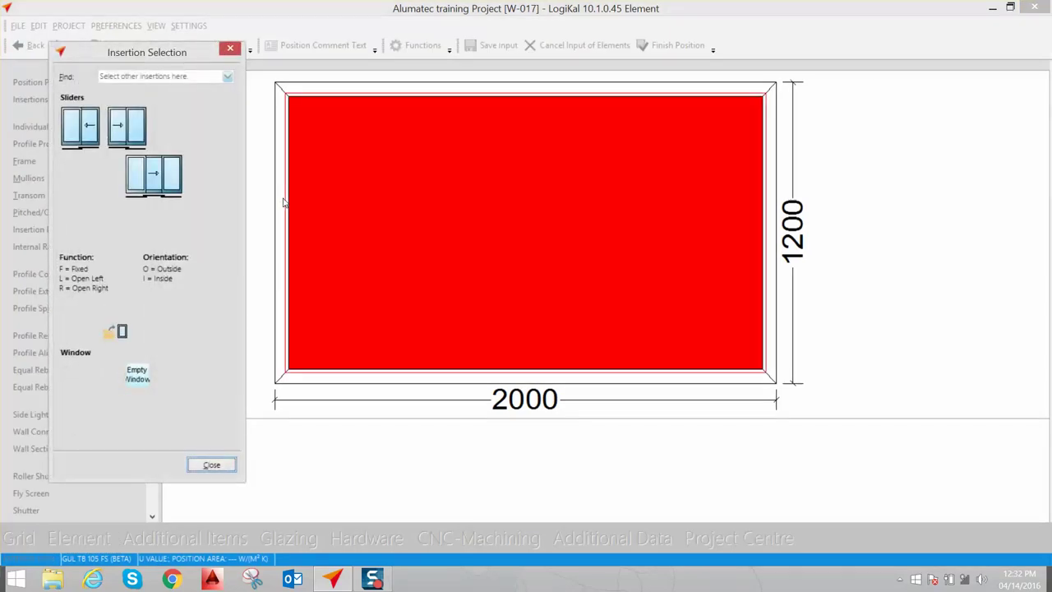
# Leave insertion selection empty and cancel the element input, returning to the project
pyautogui.click(191, 77)
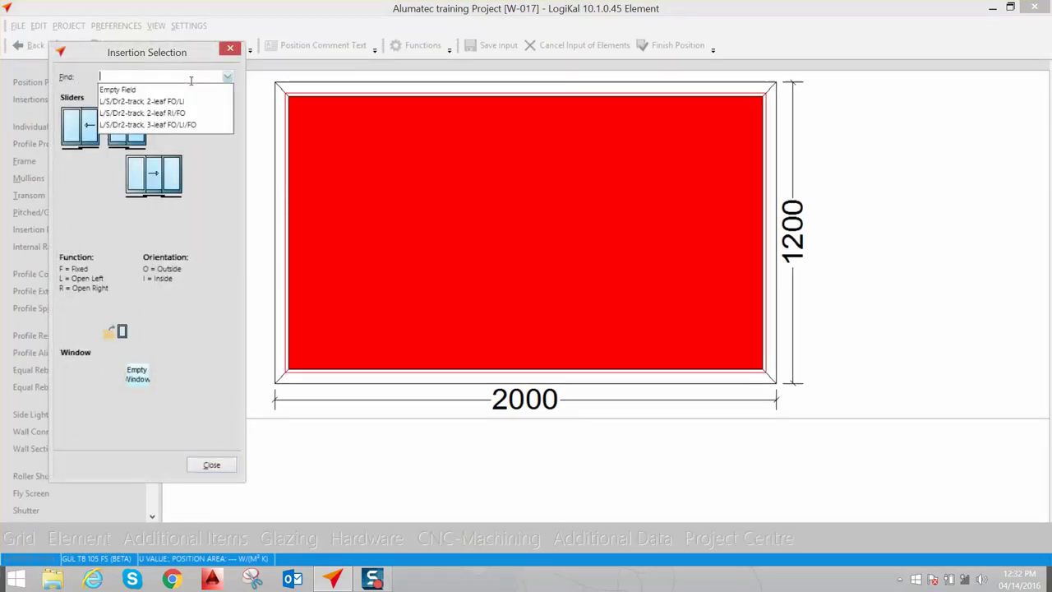
pyautogui.click(230, 49)
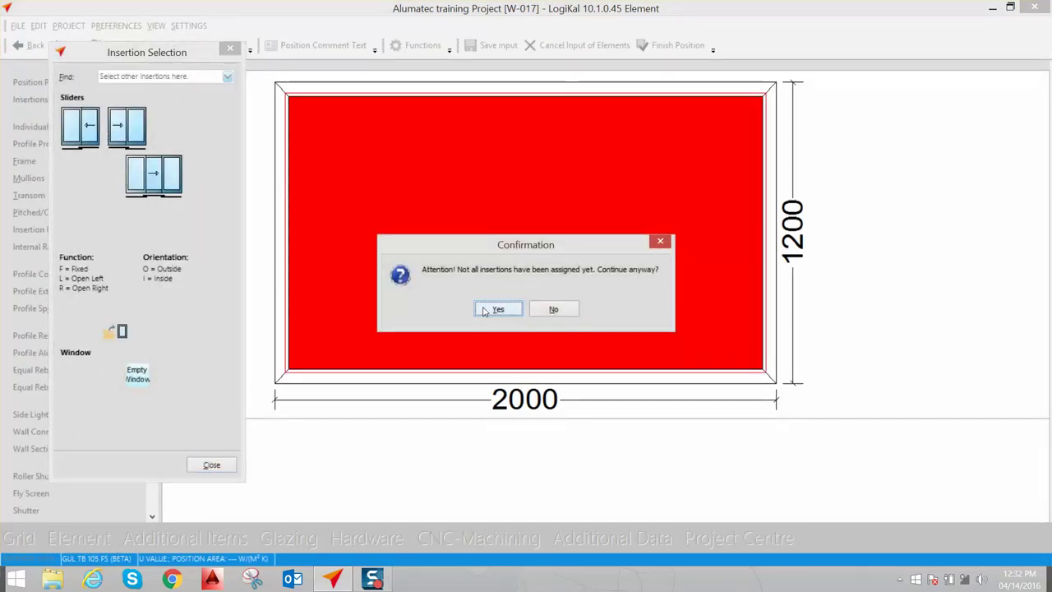
pyautogui.click(485, 310)
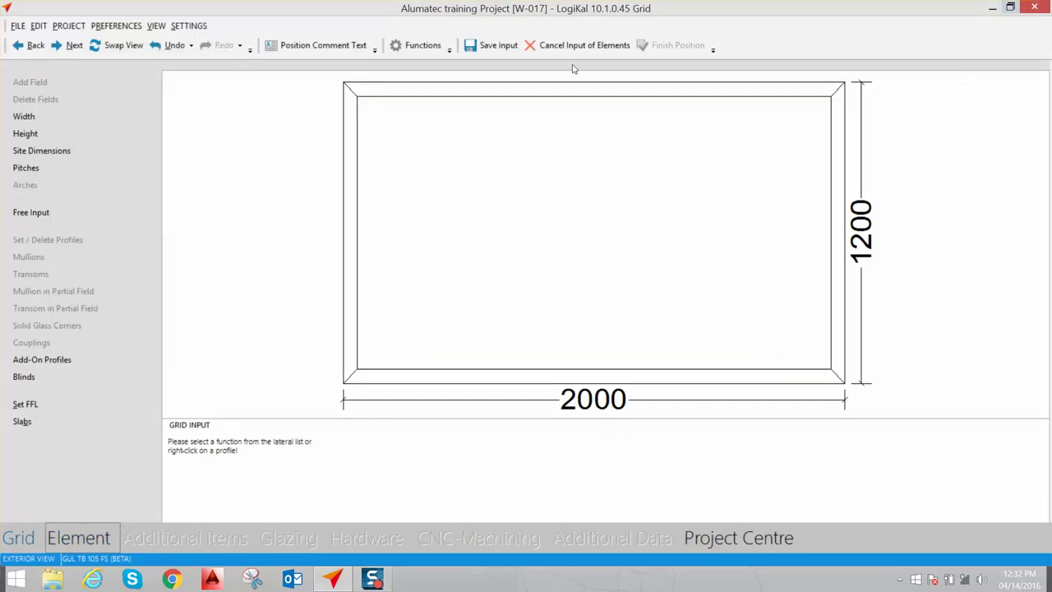
pyautogui.click(584, 45)
pyautogui.click(496, 305)
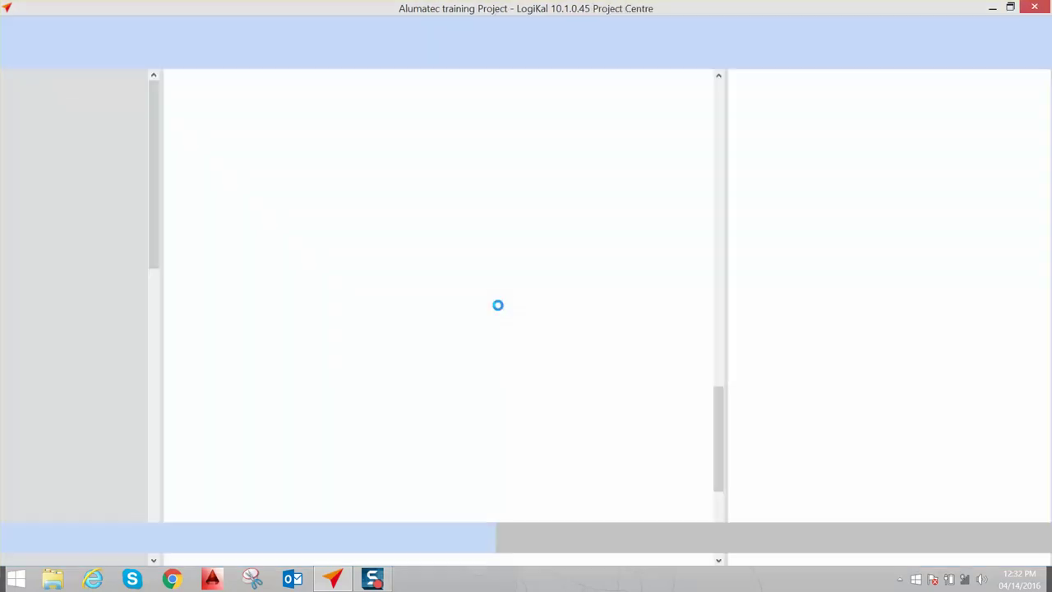
# Add a new position on GUL SLIDE105-125 with 28mm/35mm sash depth and the 90° Sash Connection (Fly Screen Inside) rule package
pyautogui.rightClick(310, 303)
pyautogui.moveTo(361, 310)
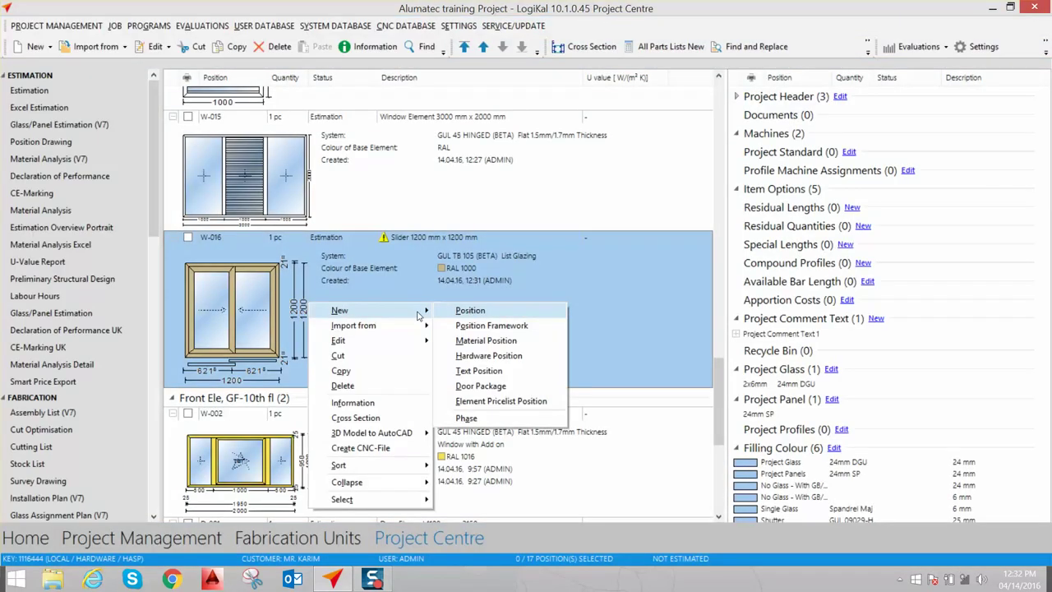
pyautogui.click(479, 315)
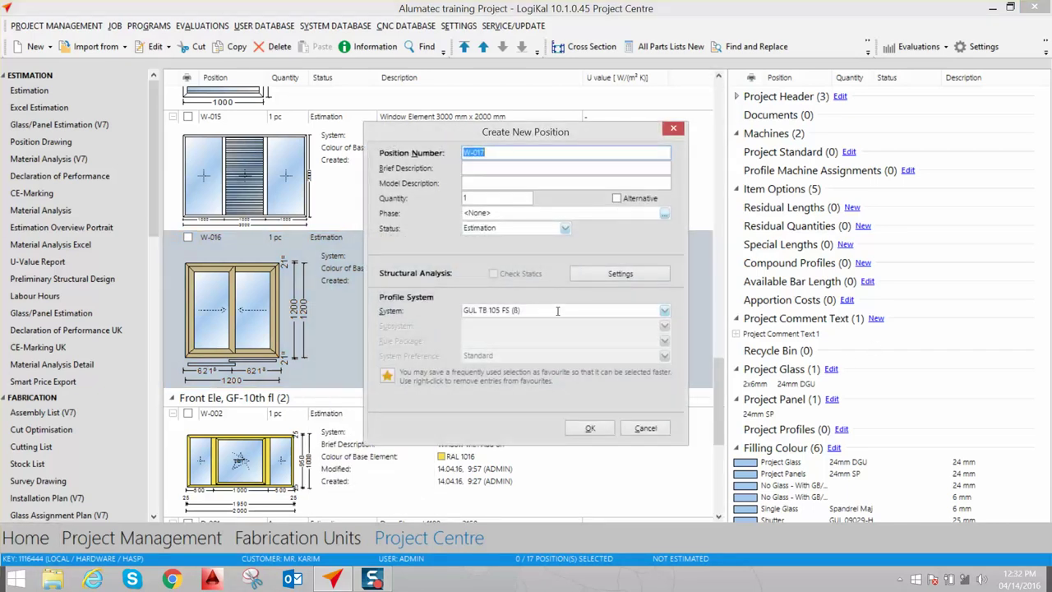
pyautogui.click(557, 311)
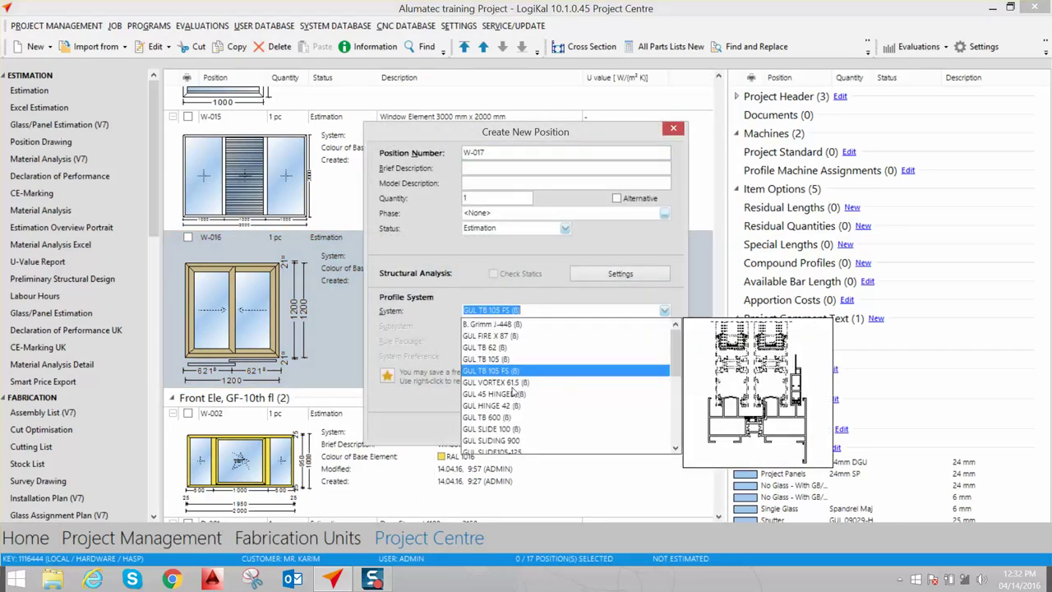
pyautogui.press('Down')
pyautogui.press('Down')
pyautogui.press('Down')
pyautogui.press('Down')
pyautogui.press('Down')
pyautogui.press('Down')
pyautogui.press('Down')
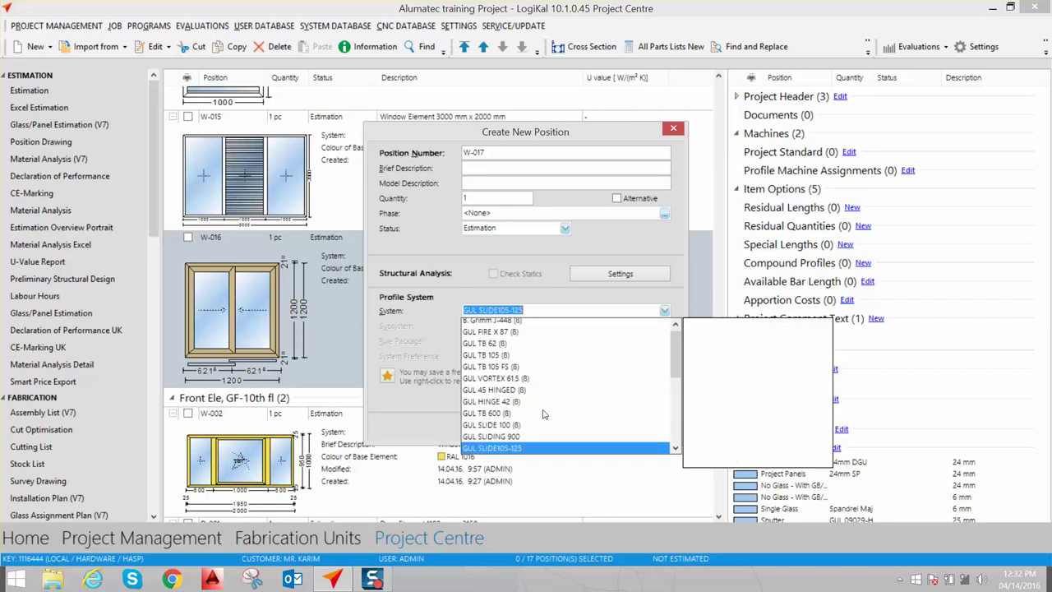
pyautogui.press('Down')
pyautogui.press('Down')
pyautogui.press('Down')
pyautogui.press('Down')
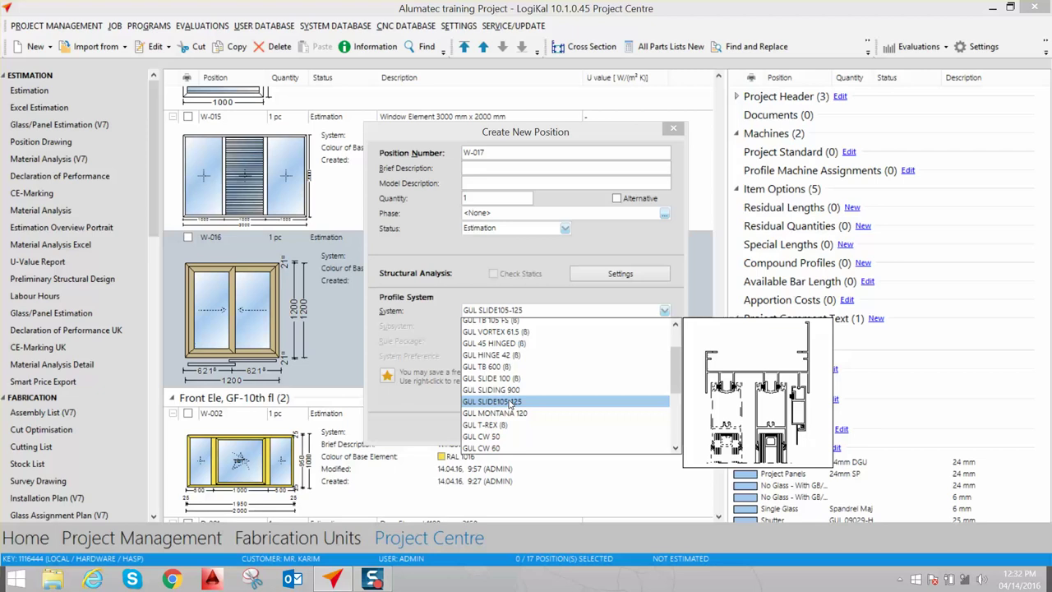
pyautogui.click(514, 403)
pyautogui.click(578, 325)
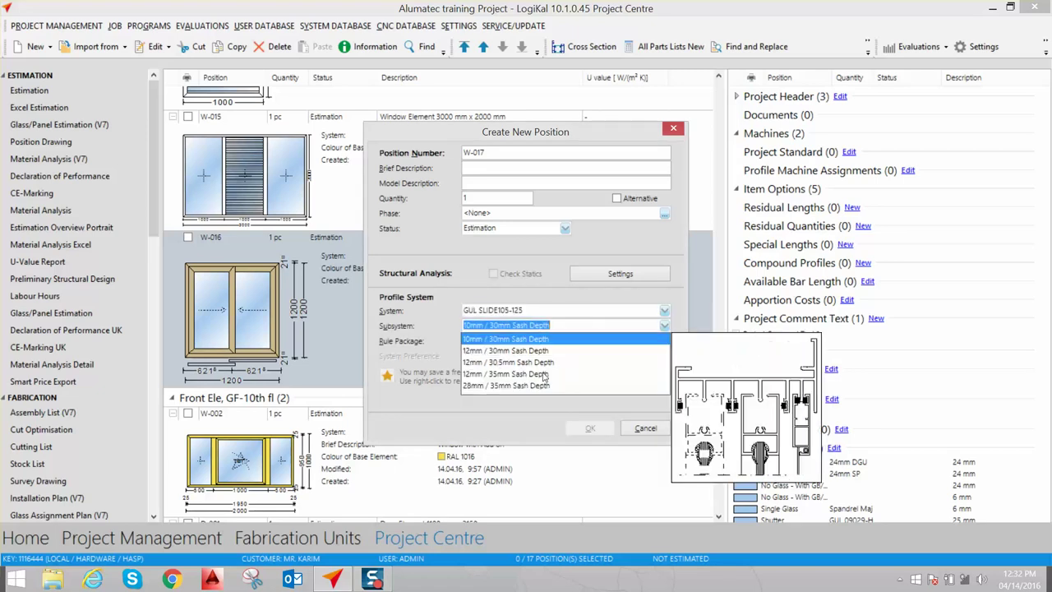
pyautogui.click(499, 386)
pyautogui.click(539, 340)
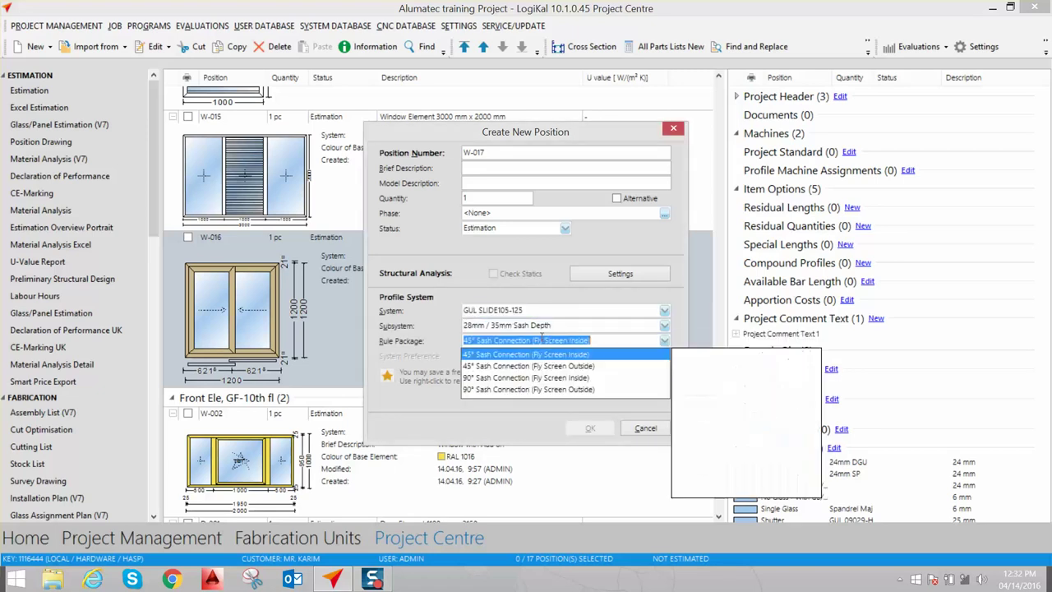
pyautogui.click(504, 378)
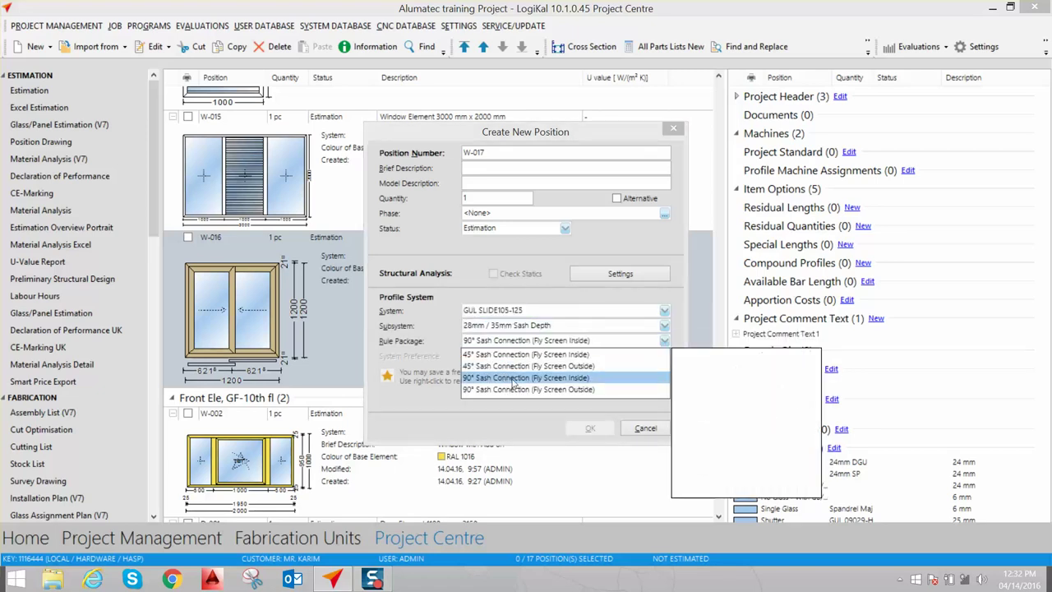
pyautogui.click(514, 380)
pyautogui.click(591, 430)
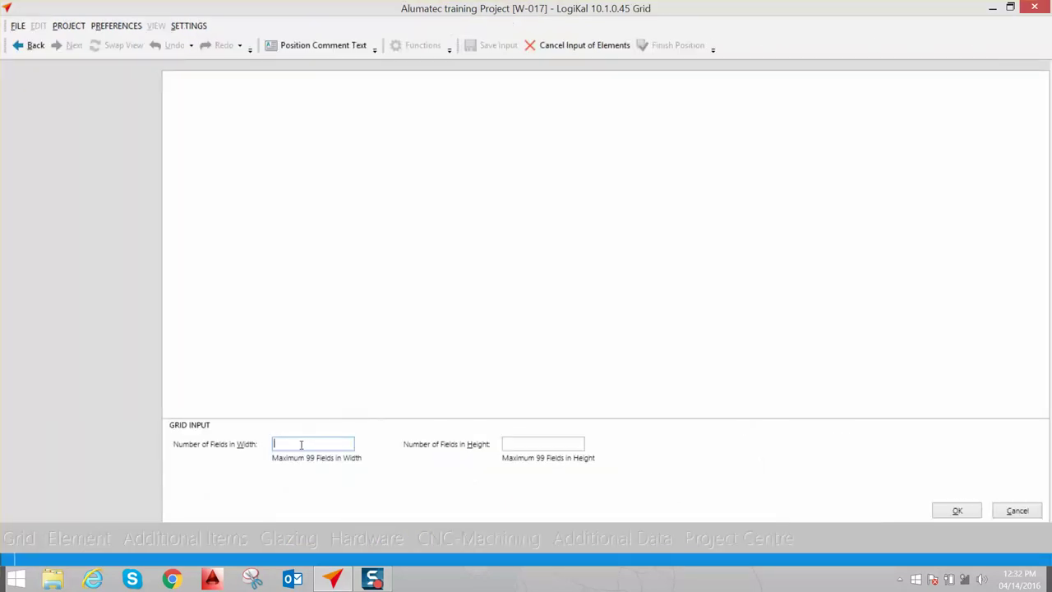
# Enter a one-field grid, then a 2000 mm total width and a 1200 mm total height
pyautogui.write('1')
pyautogui.click(954, 510)
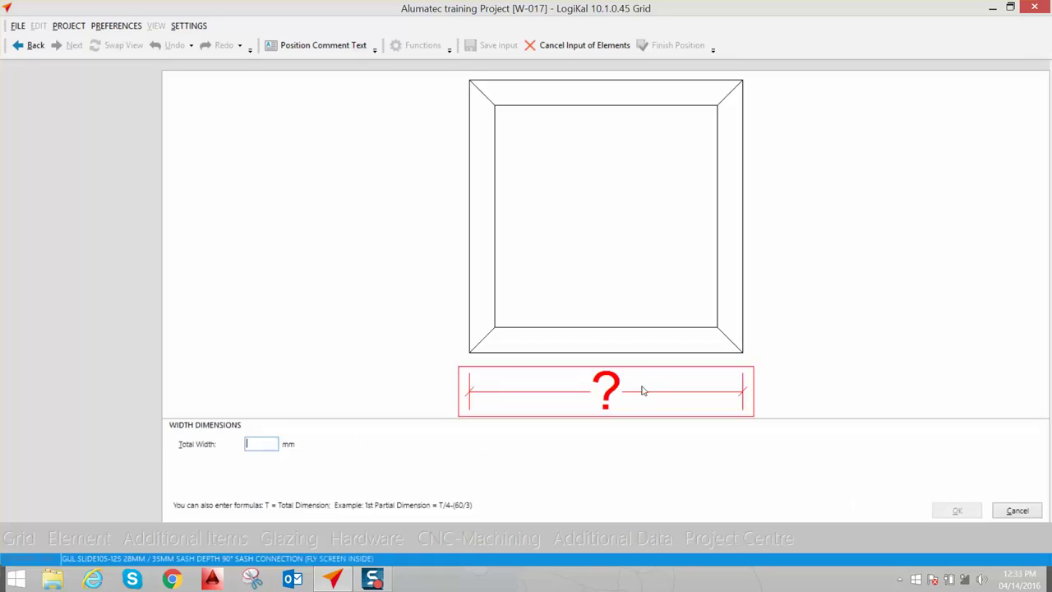
pyautogui.write('2000')
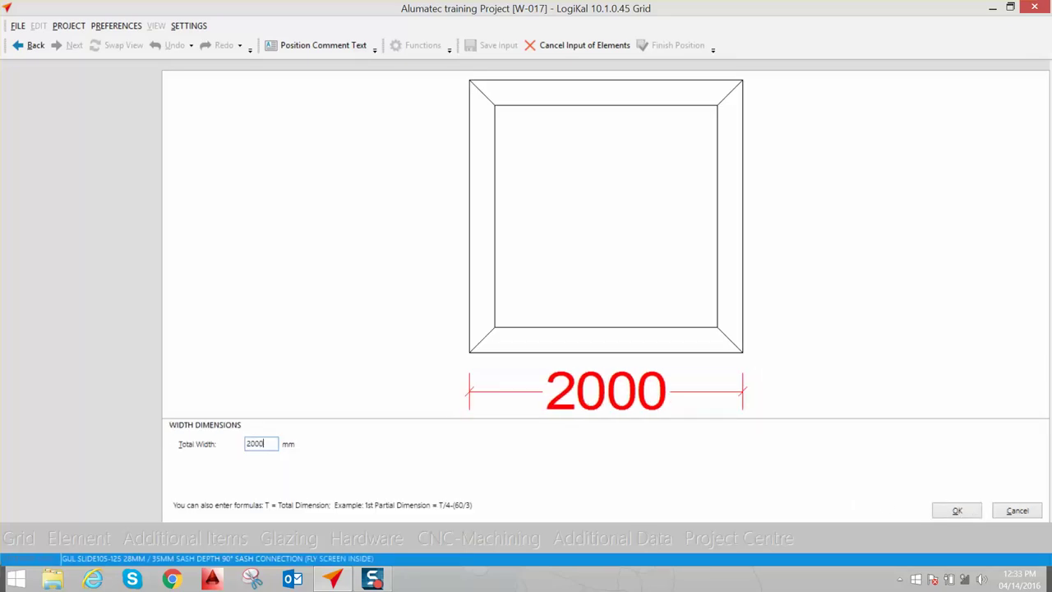
pyautogui.press('Return')
pyautogui.write('1200')
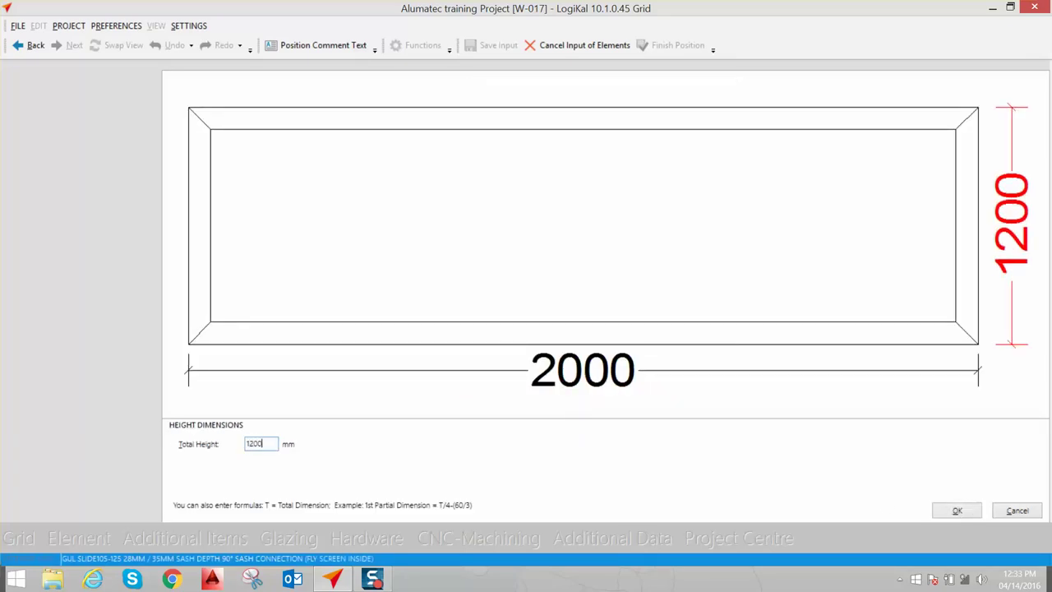
pyautogui.press('Return')
pyautogui.press('Return')
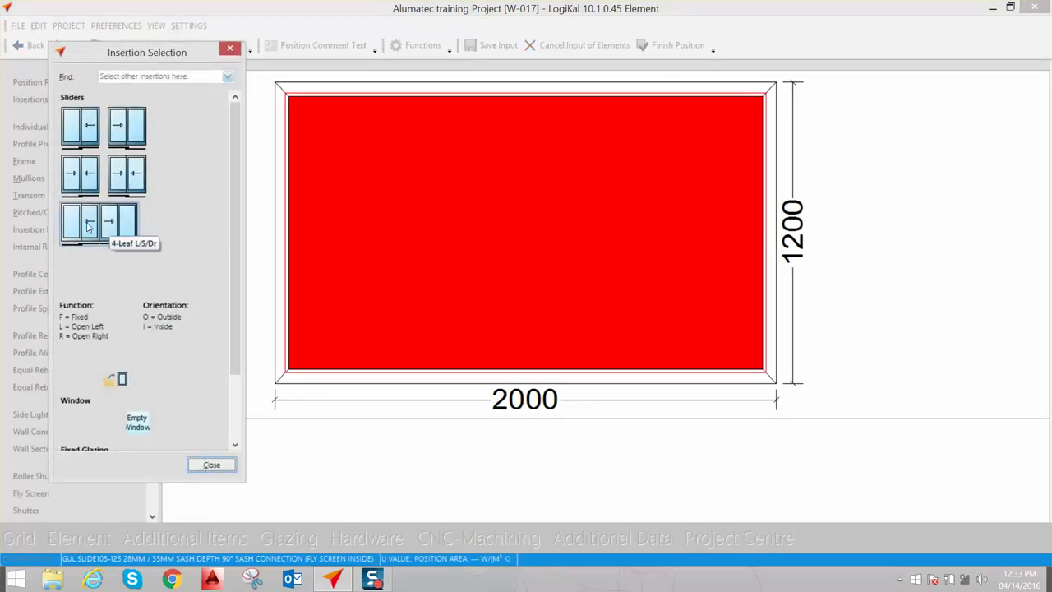
# Insert the 4-Leaf L/S/Dr sliding sash with the master leaf opening right
pyautogui.click(104, 224)
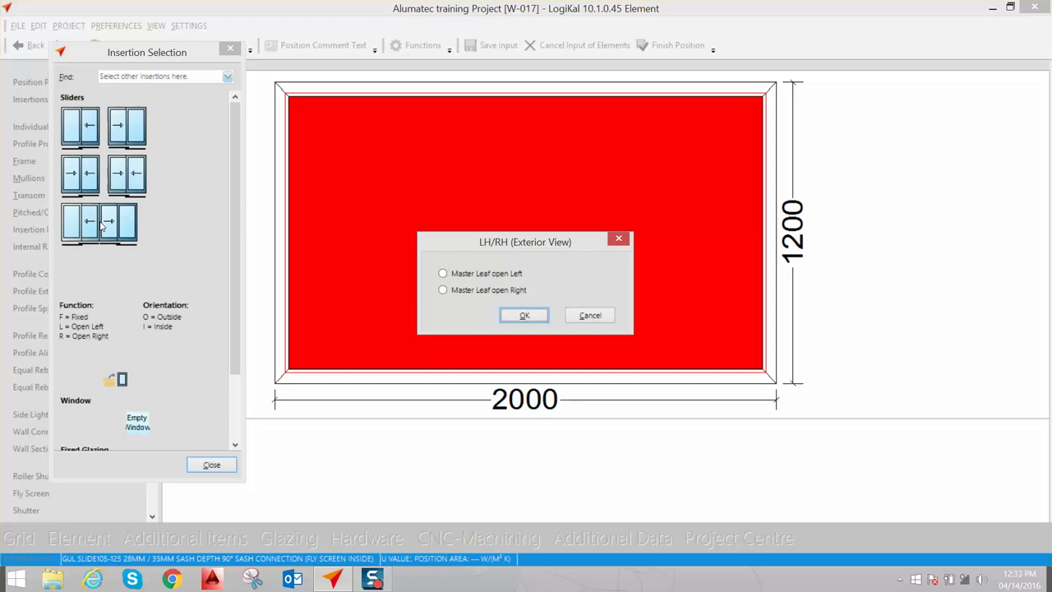
pyautogui.click(443, 290)
pyautogui.click(523, 316)
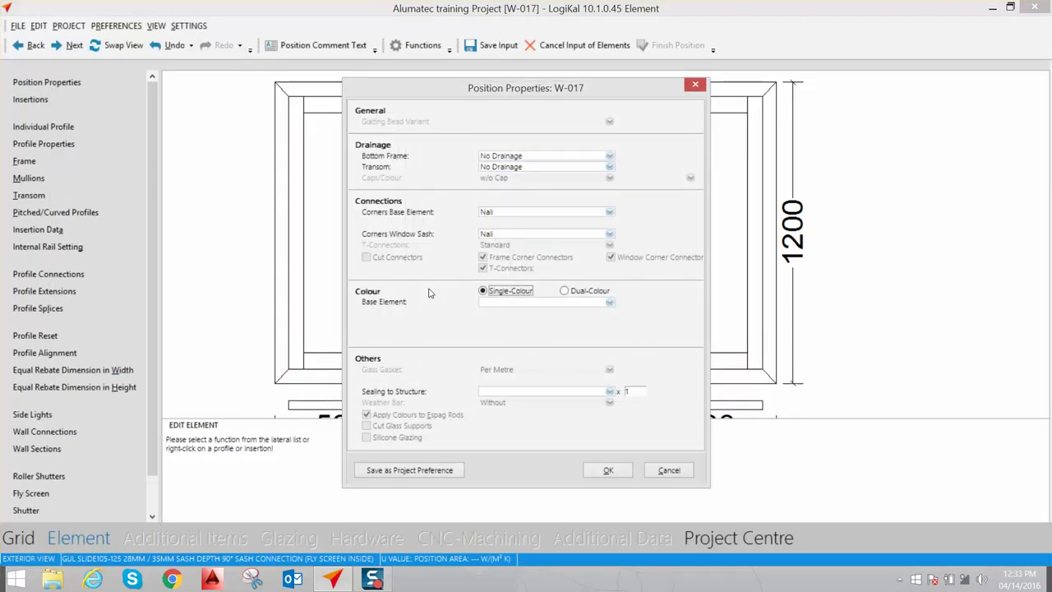
# Accept the position properties and use frame profile 13010 all around
pyautogui.press('Return')
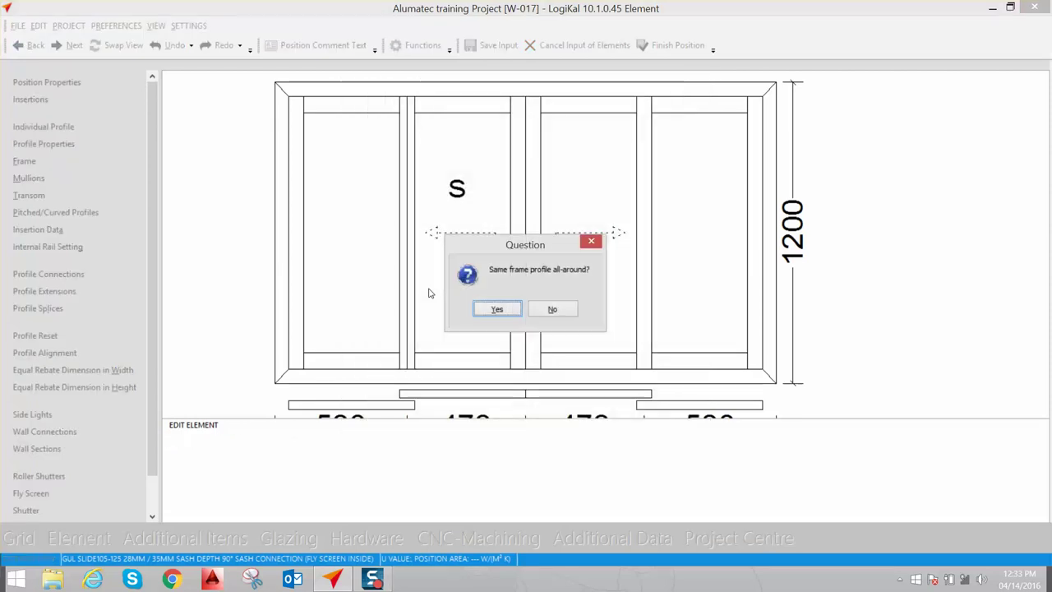
pyautogui.press('Return')
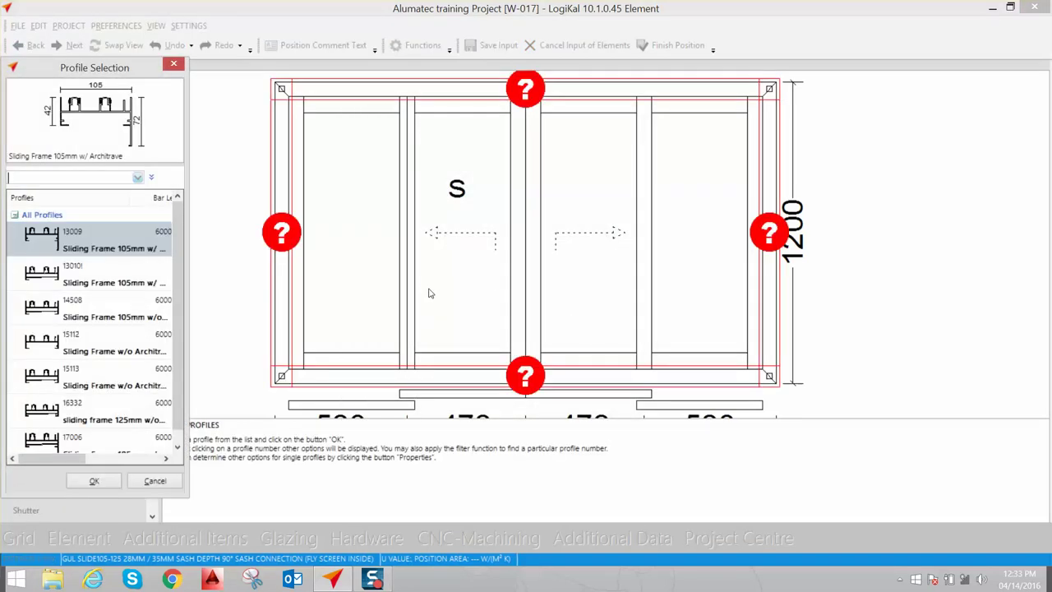
pyautogui.click(49, 279)
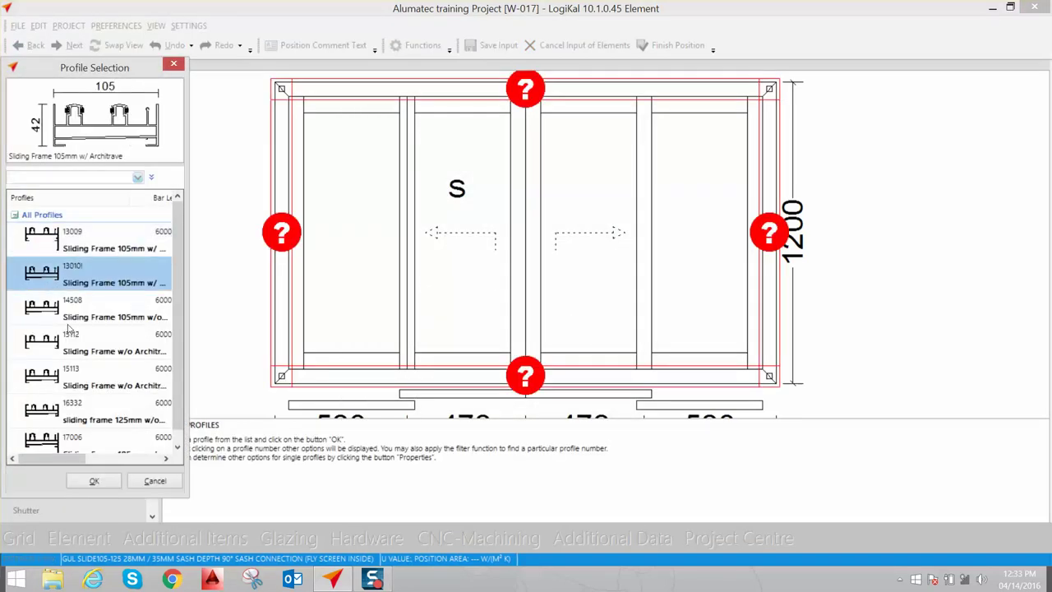
pyautogui.click(74, 306)
pyautogui.click(83, 255)
pyautogui.doubleClick(82, 281)
# Assign 11279 Sliding Top Shutter 125mm as the bottom sash and the meeting stile for the slave leaf
pyautogui.click(63, 246)
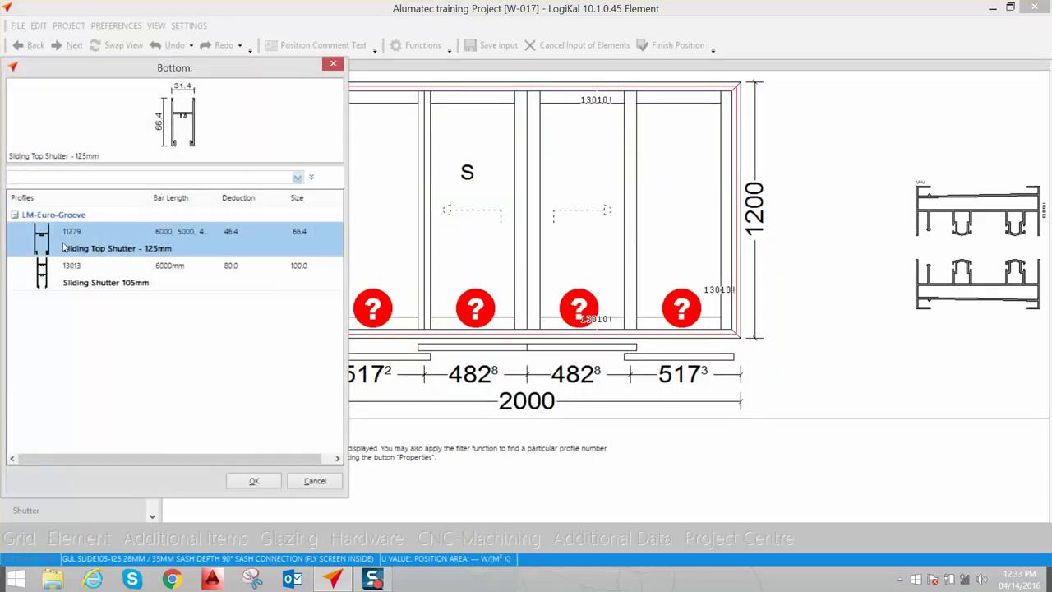
pyautogui.doubleClick(63, 247)
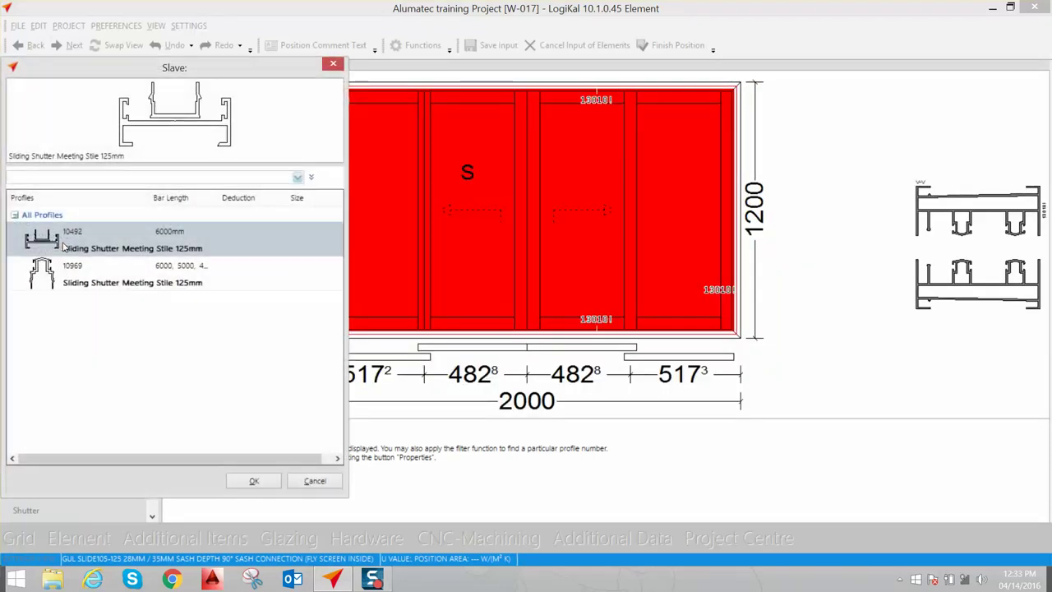
pyautogui.doubleClick(63, 246)
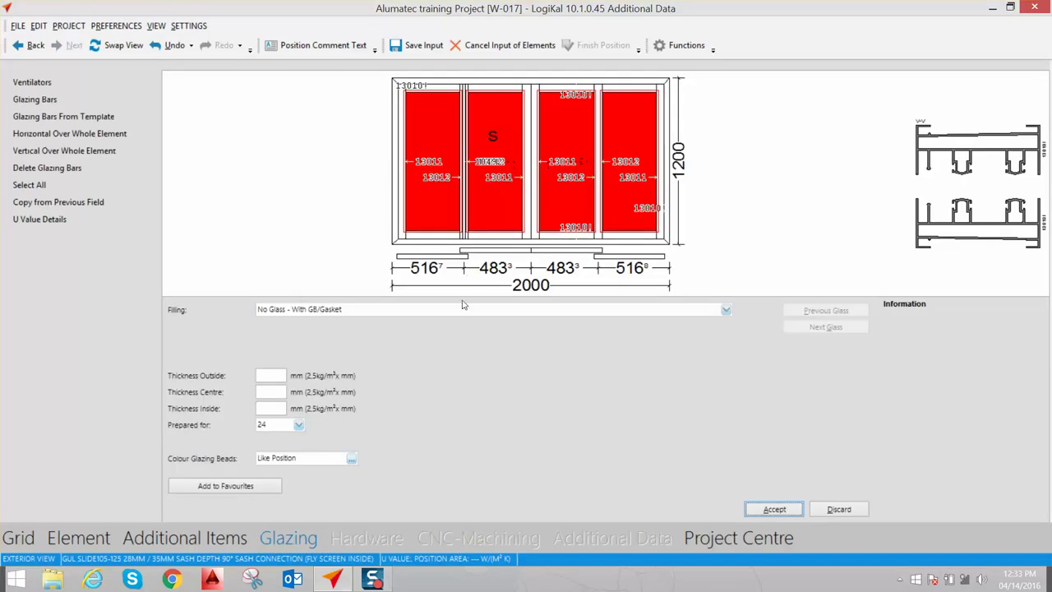
# Glaze the leaves with 24mm DGU project glass and move on to Hardware
pyautogui.click(463, 308)
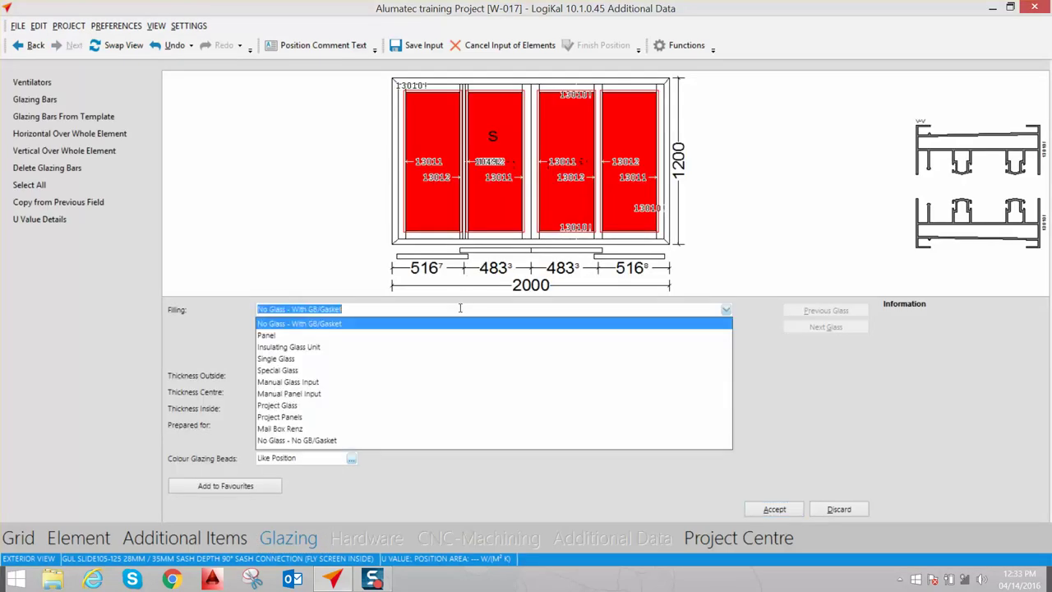
pyautogui.click(279, 405)
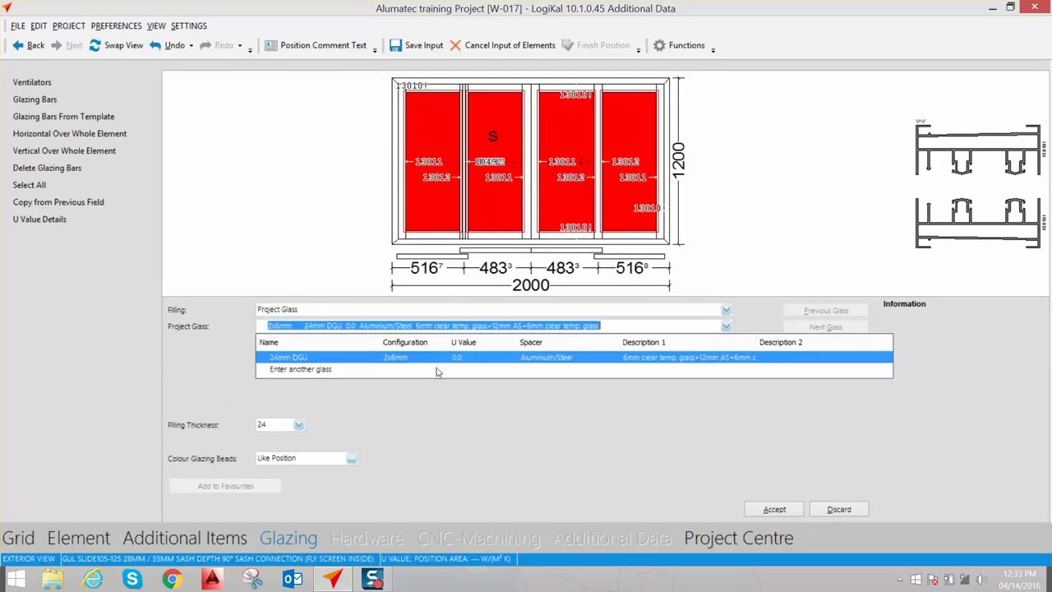
pyautogui.click(448, 359)
pyautogui.click(774, 508)
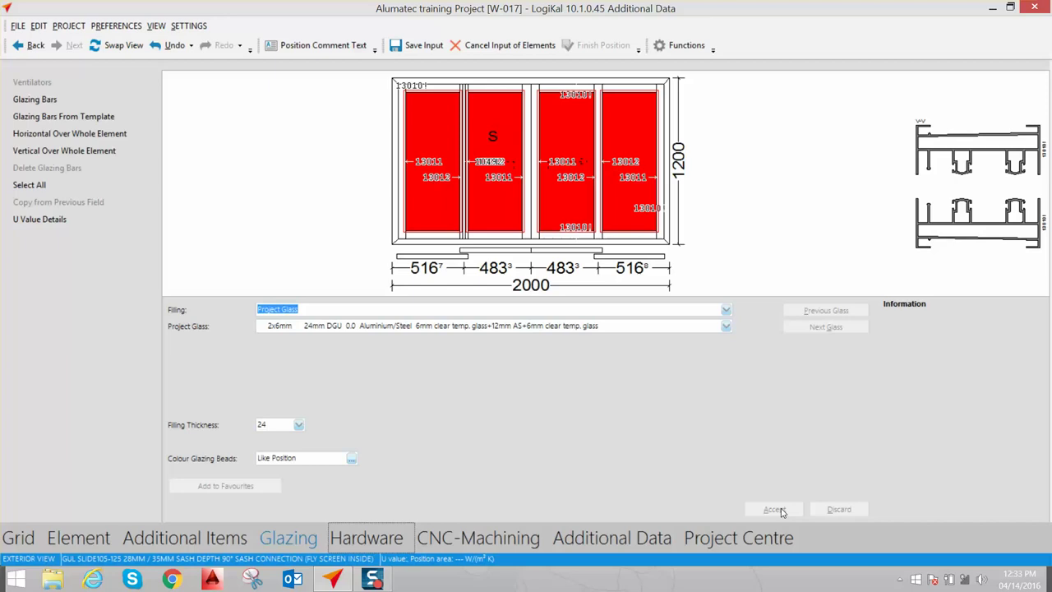
pyautogui.click(72, 46)
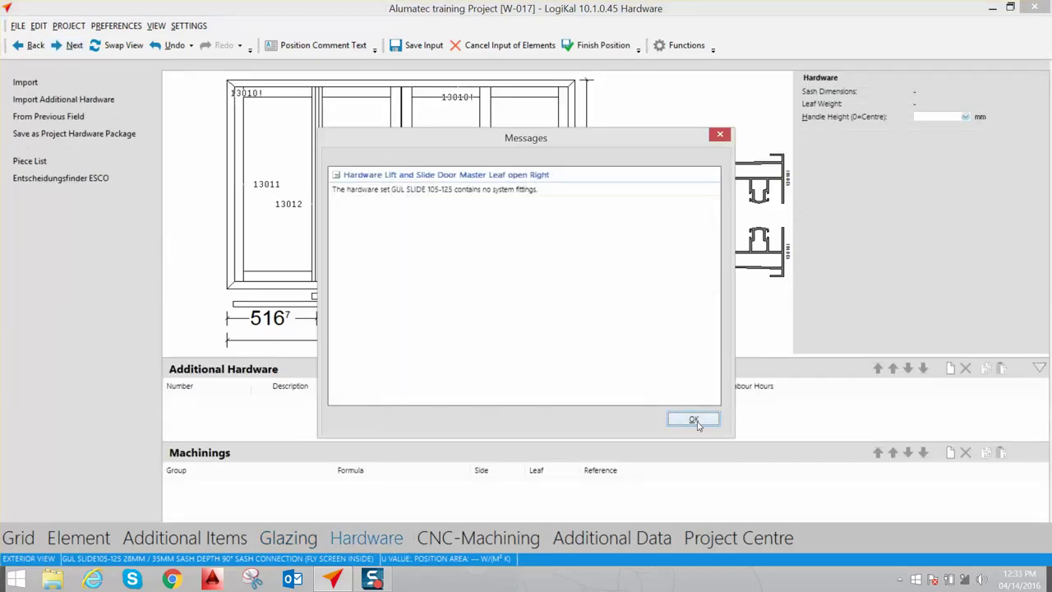
# Dismiss the fittings message, start a new additional hardware entry and browse Brio pulling handles
pyautogui.click(693, 418)
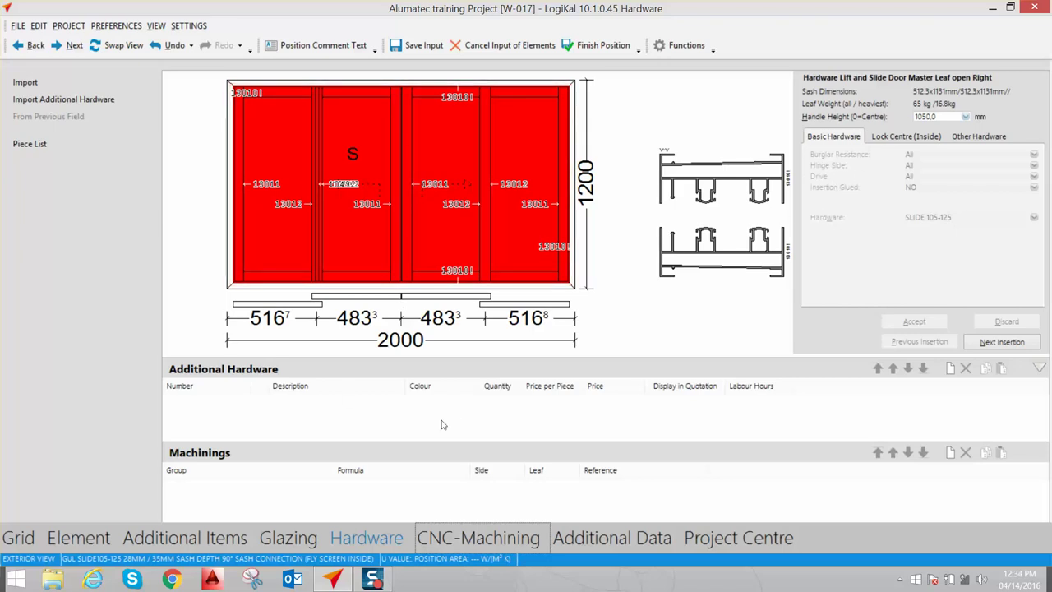
pyautogui.rightClick(405, 410)
pyautogui.click(424, 417)
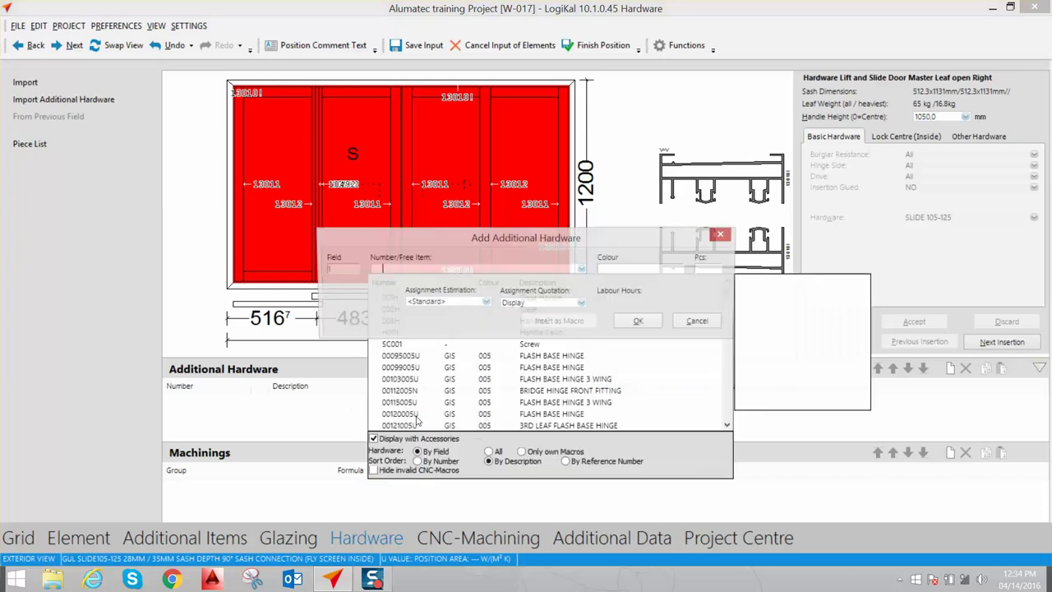
pyautogui.click(463, 357)
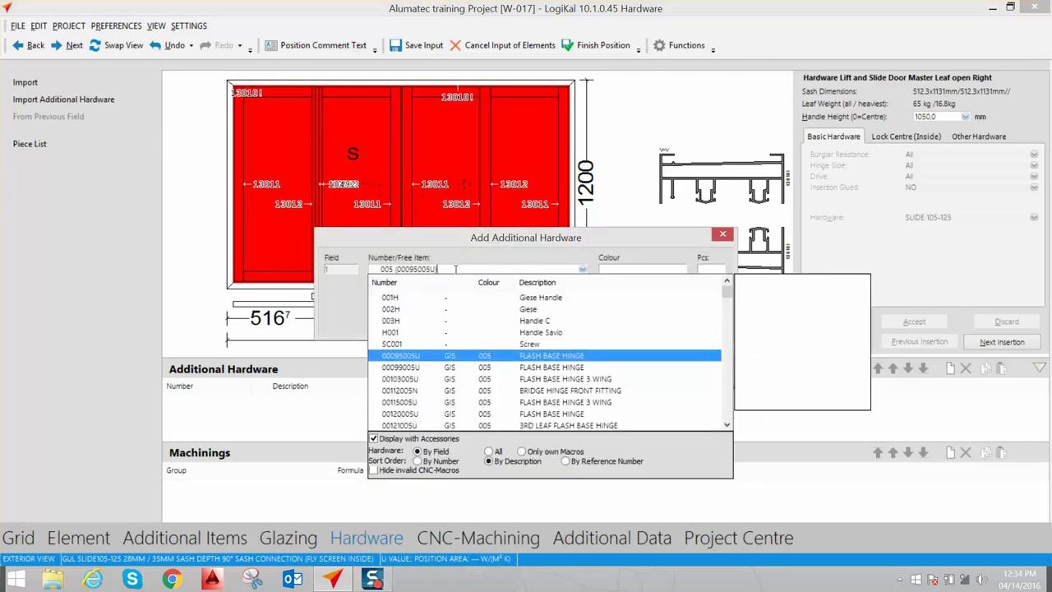
pyautogui.click(455, 270)
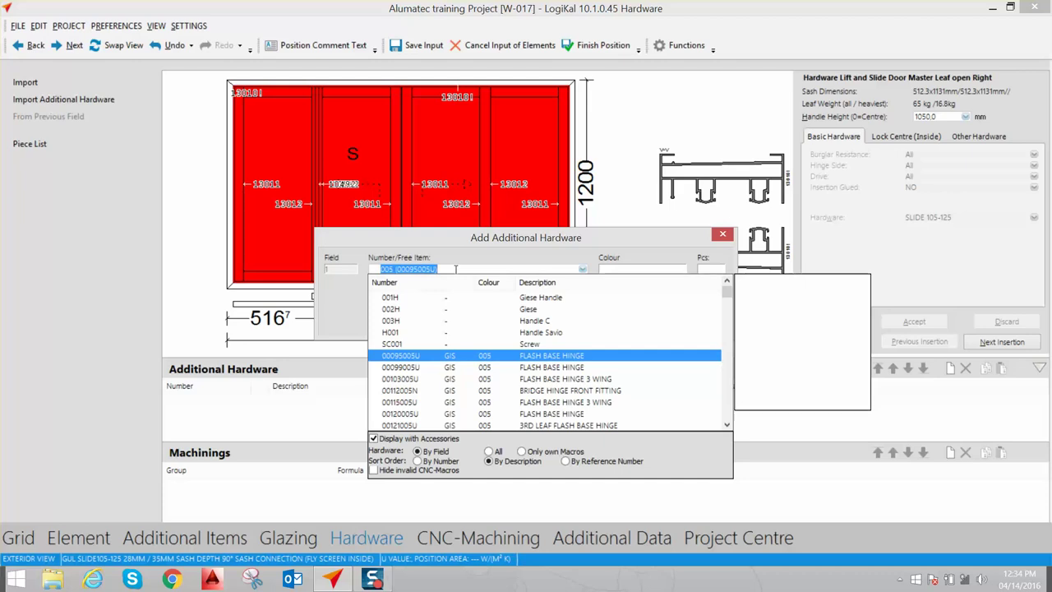
pyautogui.write('pull')
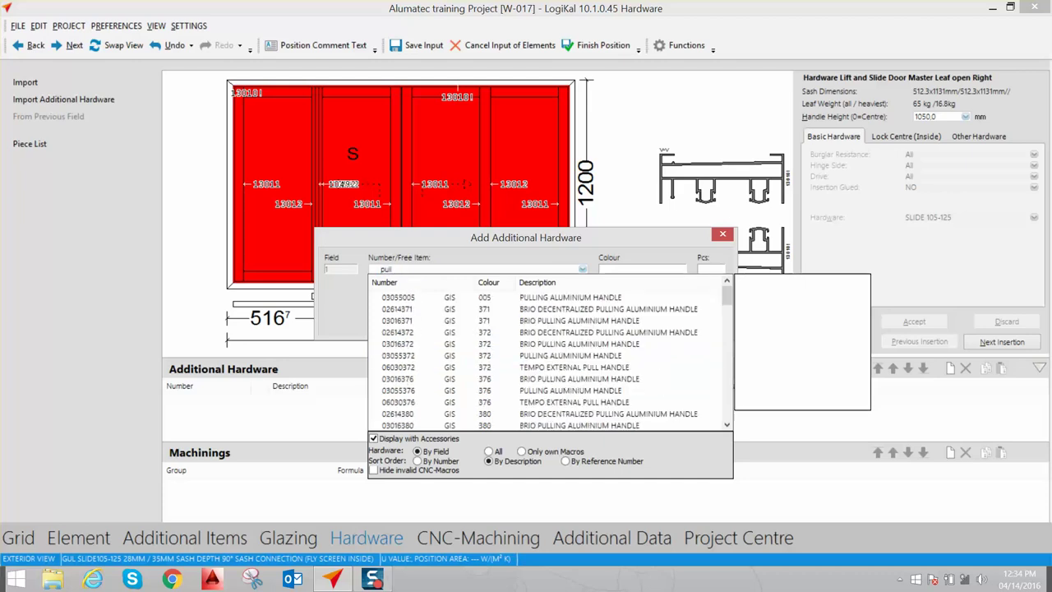
pyautogui.click(584, 308)
pyautogui.click(568, 333)
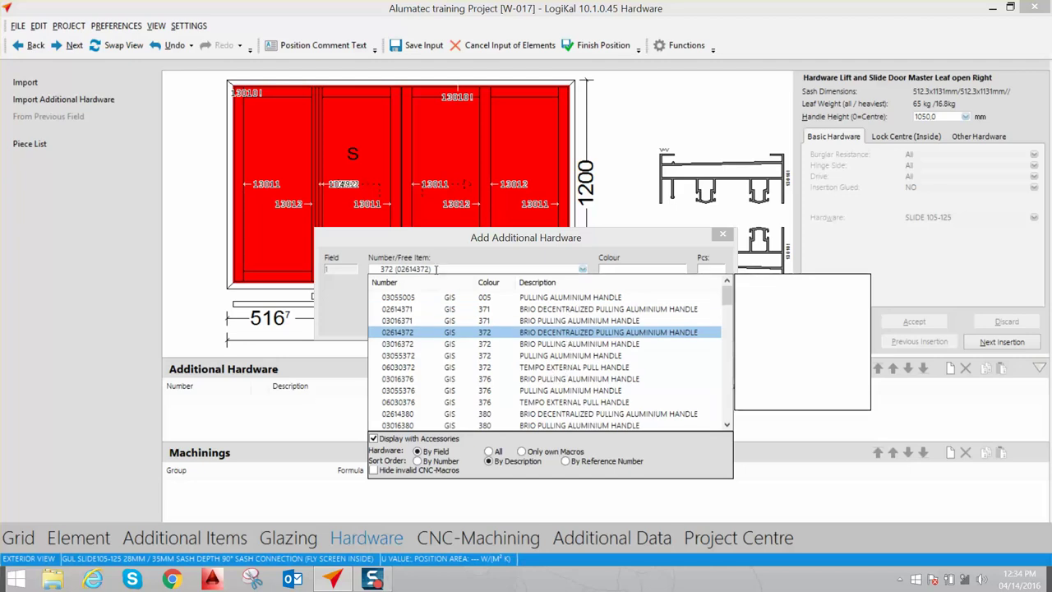
# Search for 003H, choose Handle C with quantity 3 and add it
pyautogui.click(339, 270)
pyautogui.write('rol')
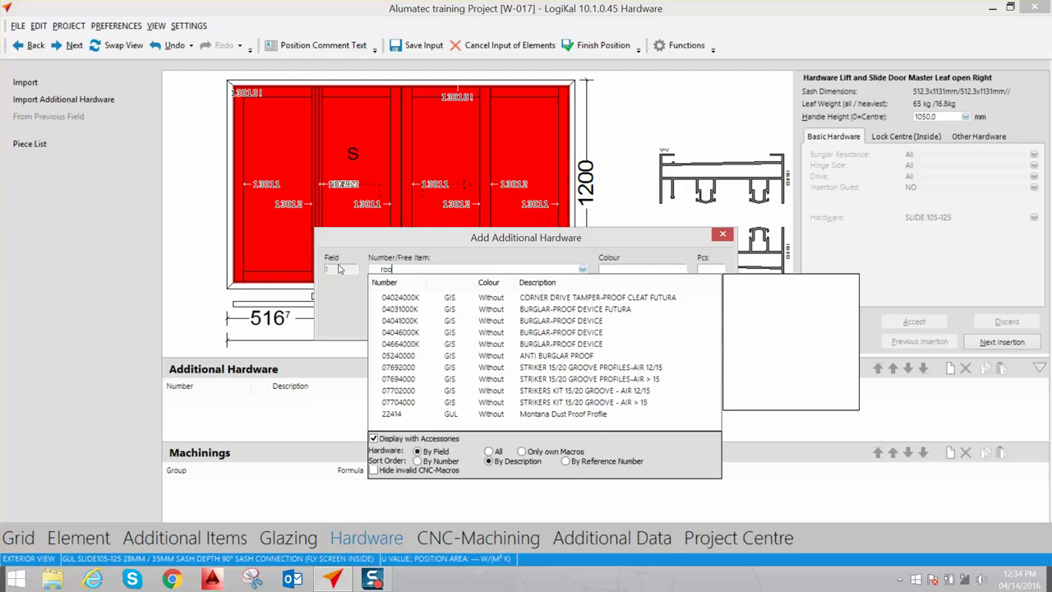
pyautogui.write('ler')
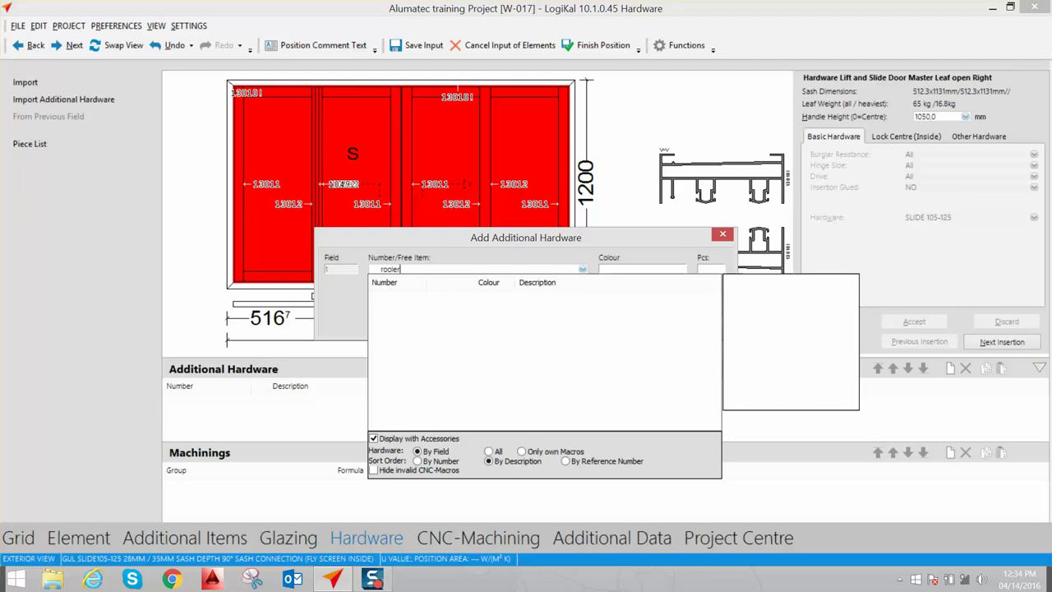
pyautogui.press('BackSpace')
pyautogui.press('BackSpace')
pyautogui.press('BackSpace')
pyautogui.press('BackSpace')
pyautogui.press('BackSpace')
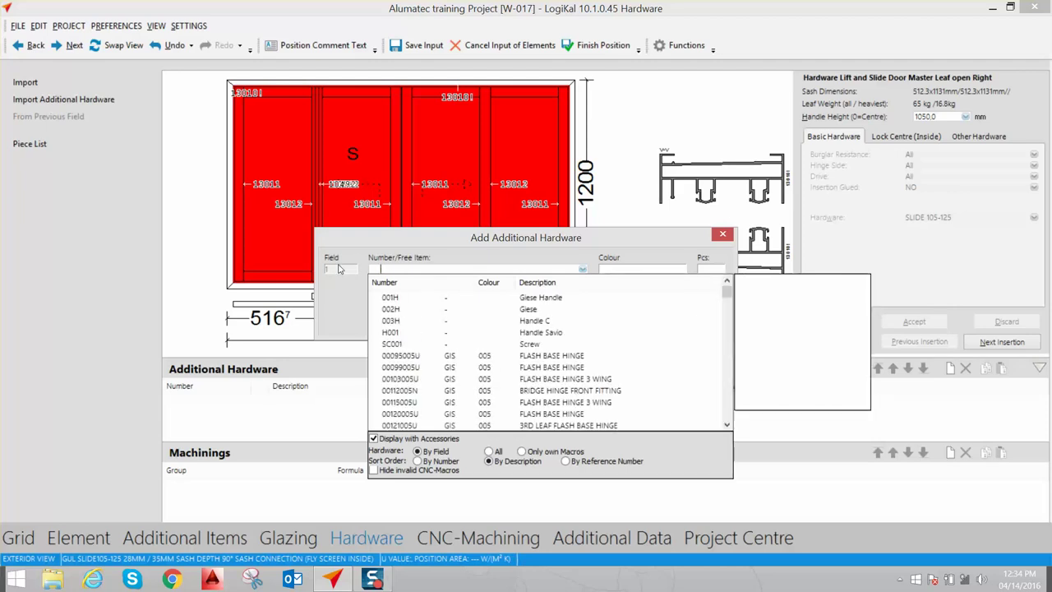
pyautogui.click(451, 257)
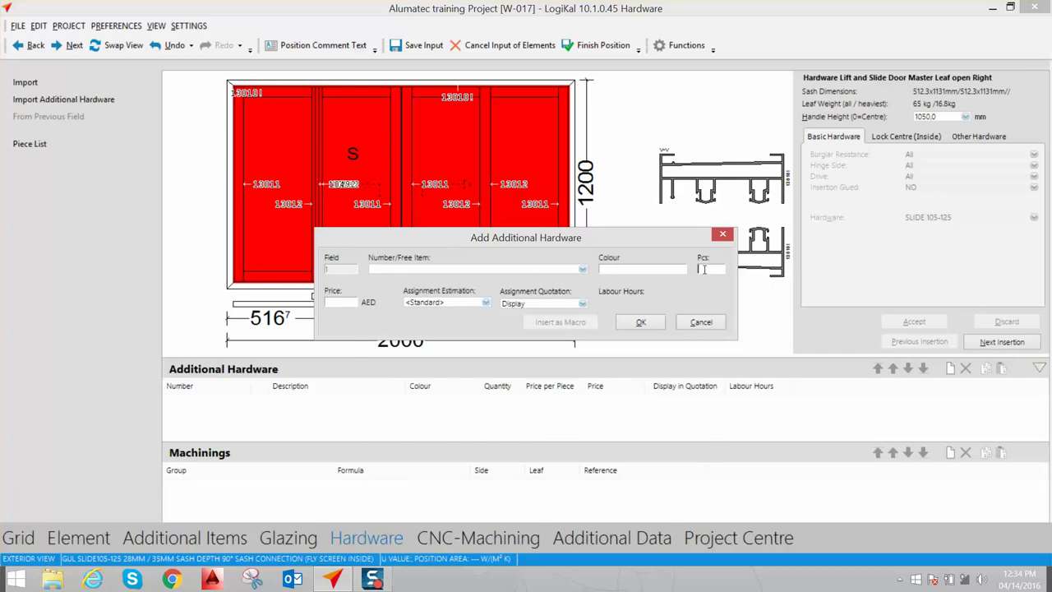
pyautogui.click(504, 269)
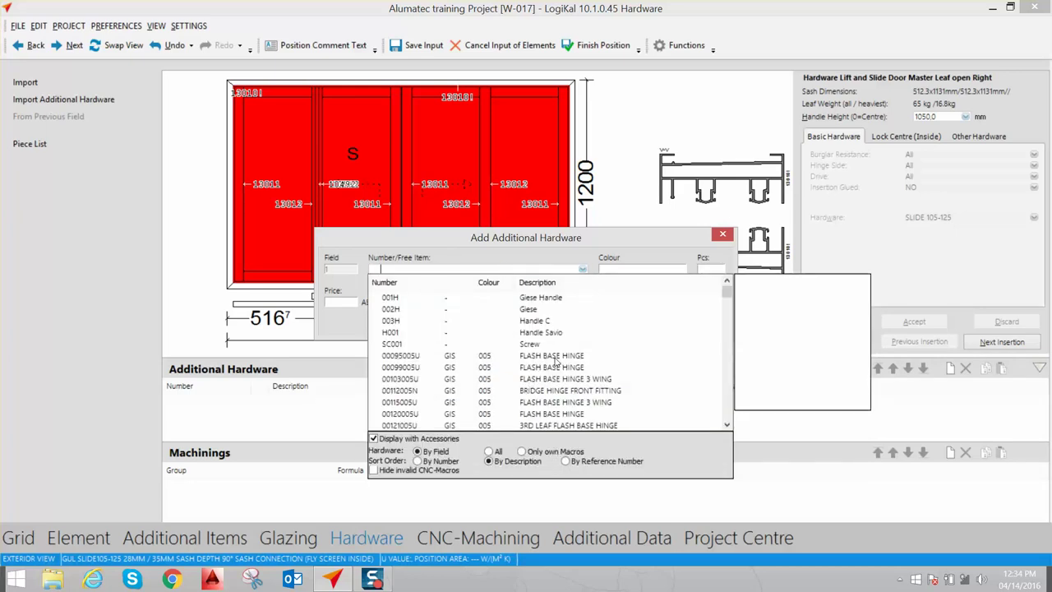
pyautogui.write('003H')
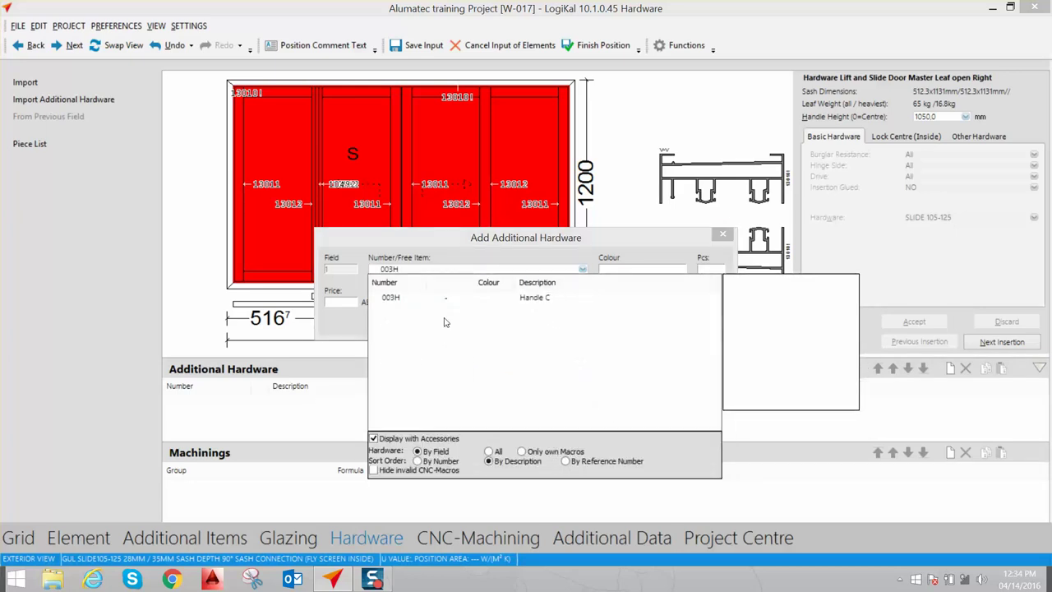
pyautogui.click(539, 299)
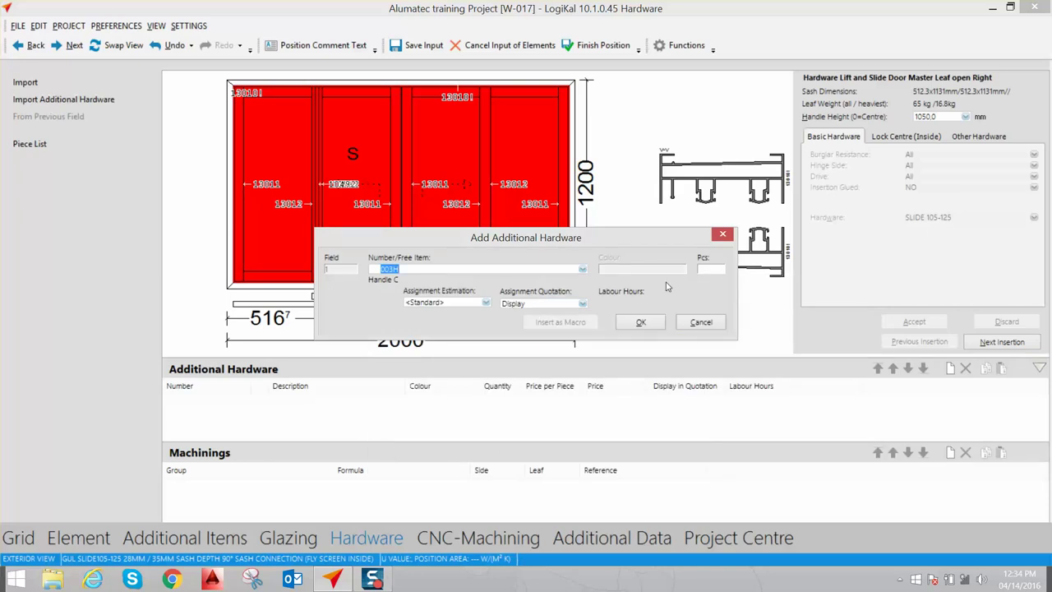
pyautogui.click(706, 268)
pyautogui.click(637, 322)
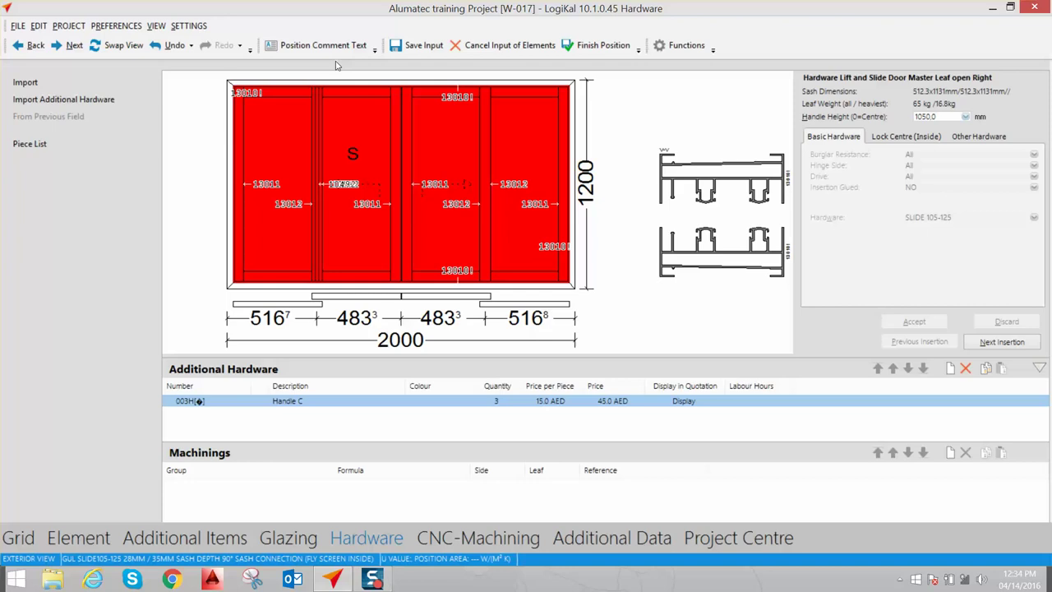
# Step through CNC-Machining and Additional Data to finish W-017
pyautogui.click(73, 46)
pyautogui.click(74, 47)
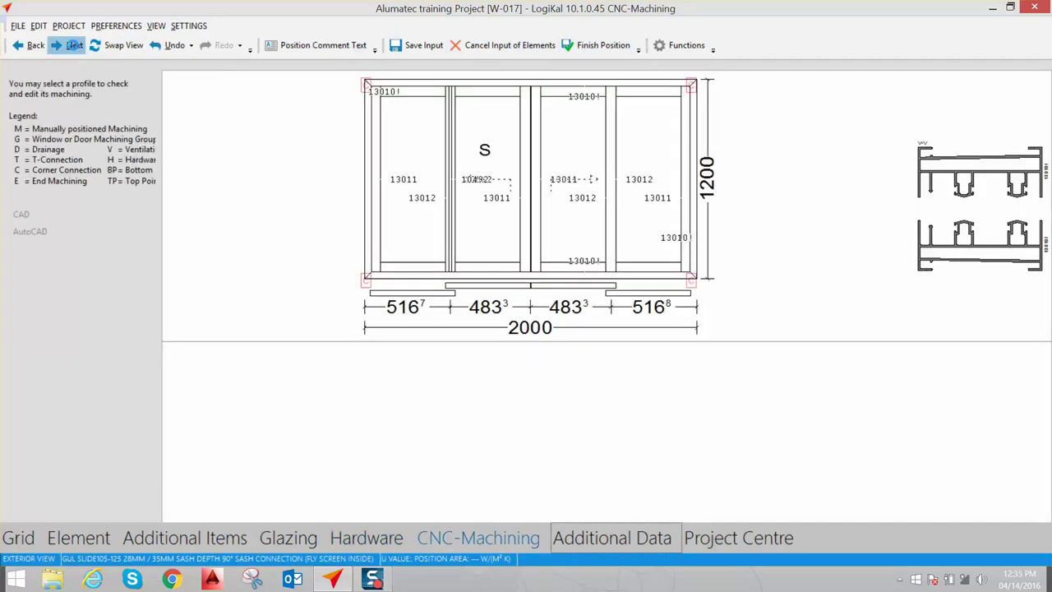
pyautogui.click(74, 47)
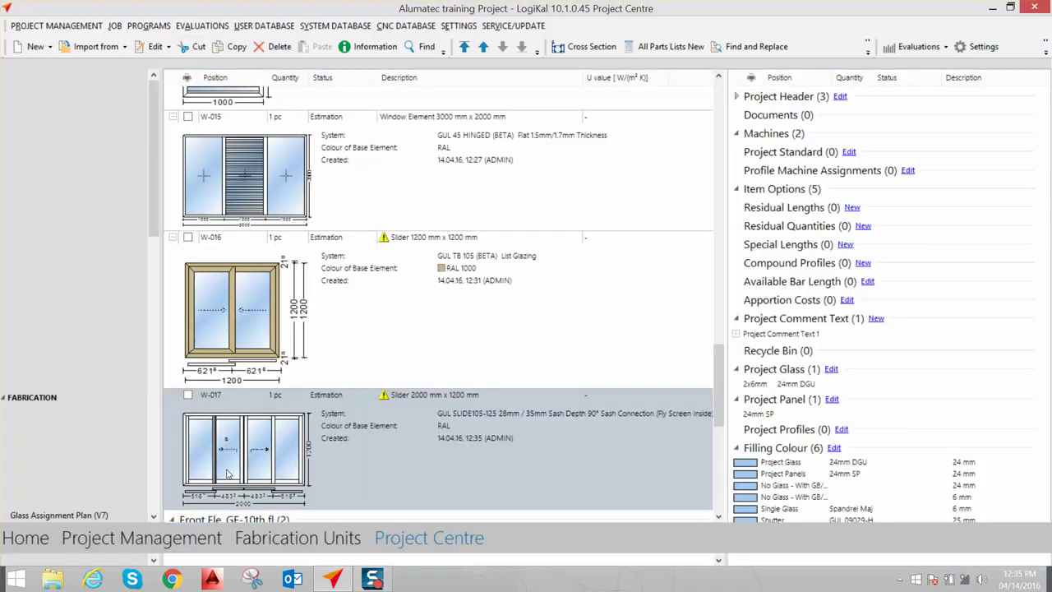
# Show W-017's cross section and draw a horizontal B–B section line, inspecting the details
pyautogui.rightClick(276, 434)
pyautogui.click(322, 335)
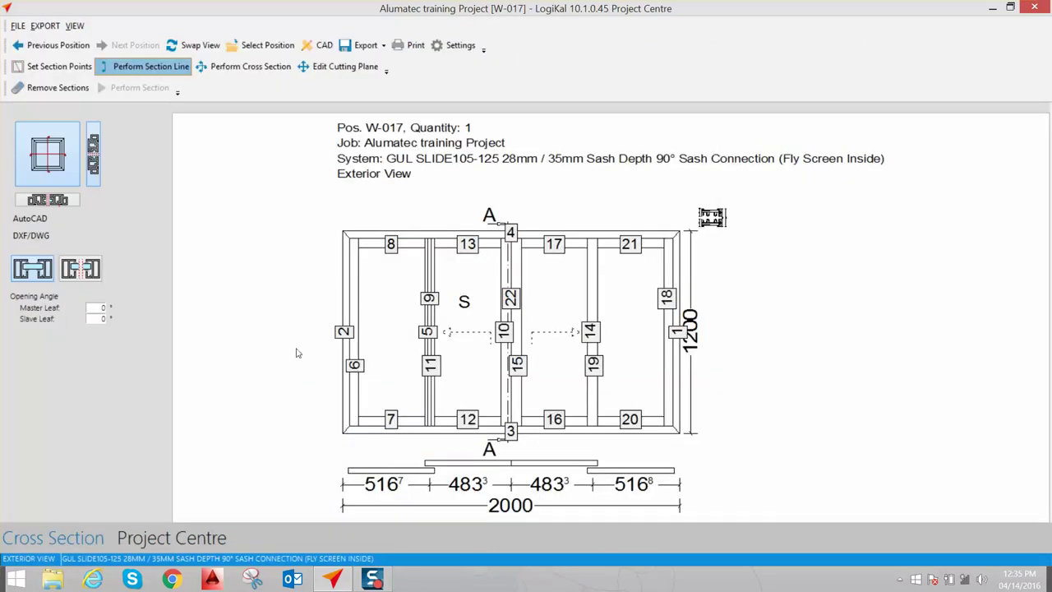
pyautogui.click(297, 352)
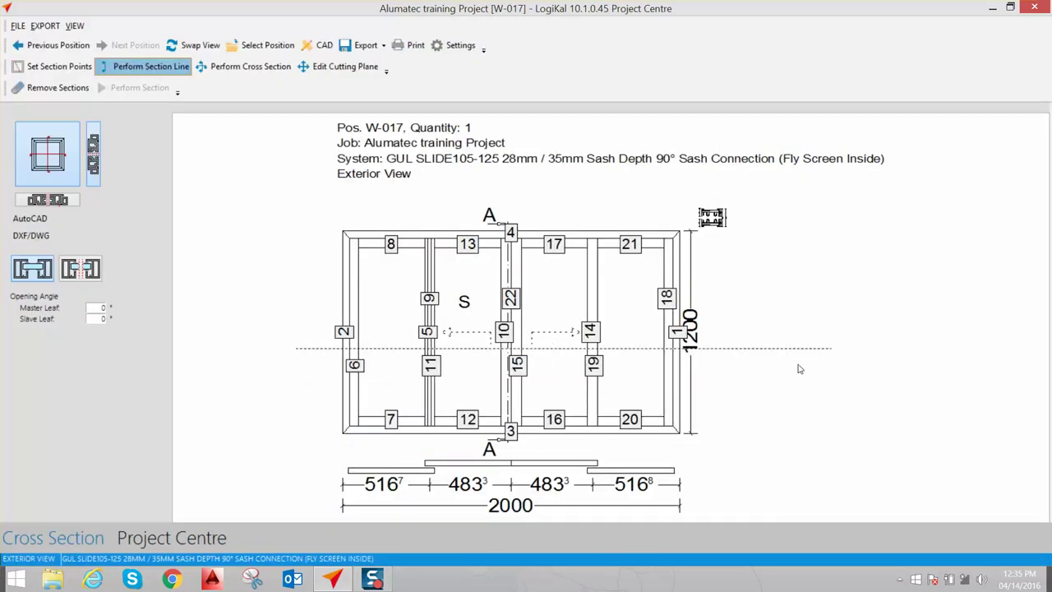
pyautogui.click(830, 353)
pyautogui.scroll(3, 483, 461)
pyautogui.moveTo(483, 462); pyautogui.dragTo(483, 281, button='middle')
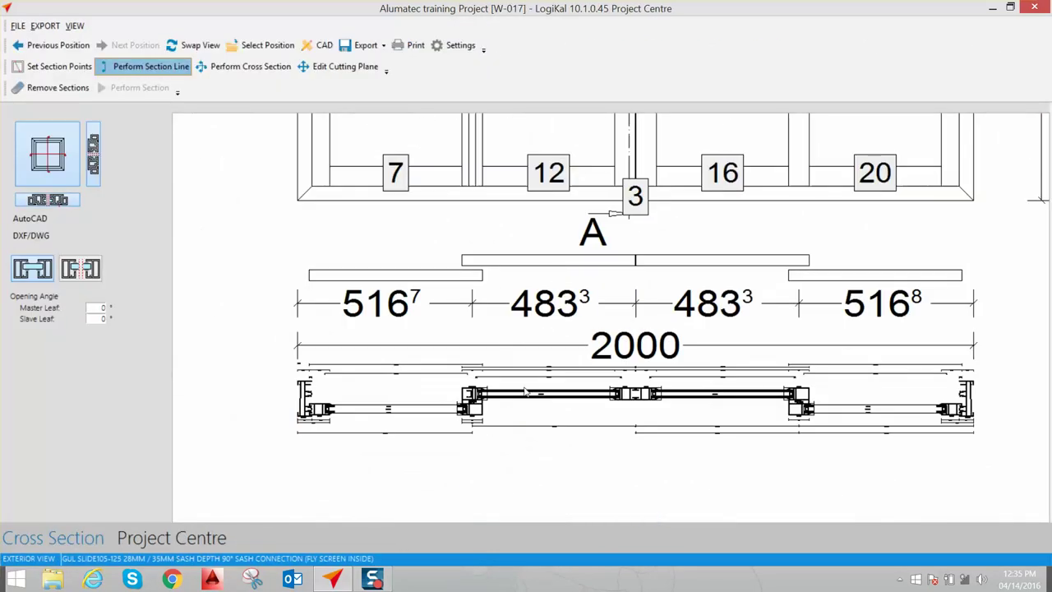
pyautogui.scroll(2, 485, 387)
pyautogui.scroll(2, 486, 387)
pyautogui.scroll(2, 485, 387)
pyautogui.scroll(-1, 485, 387)
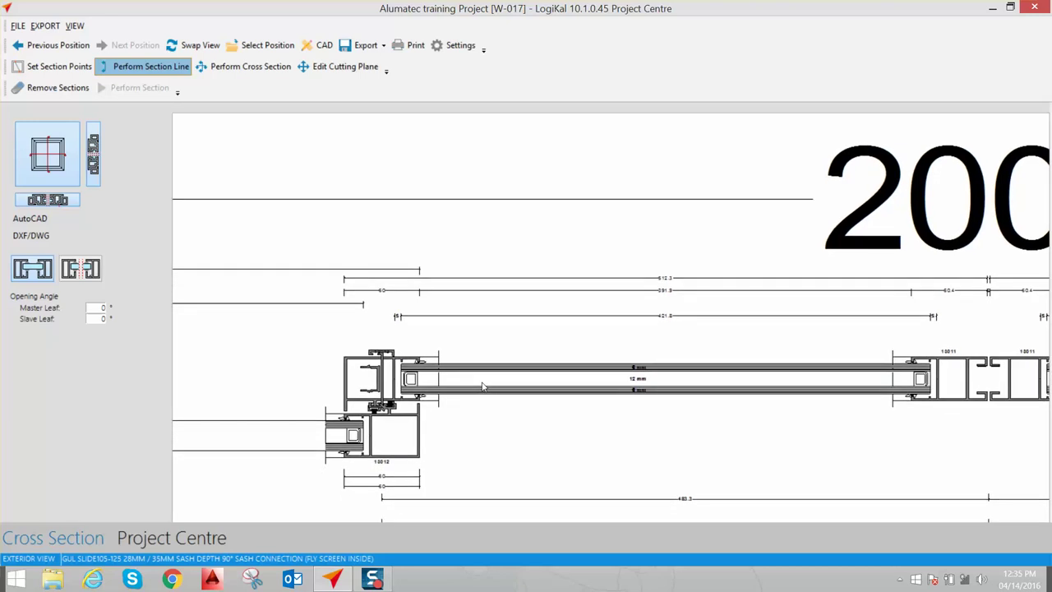
pyautogui.scroll(-2, 493, 388)
pyautogui.scroll(-2, 534, 395)
pyautogui.scroll(-2, 580, 399)
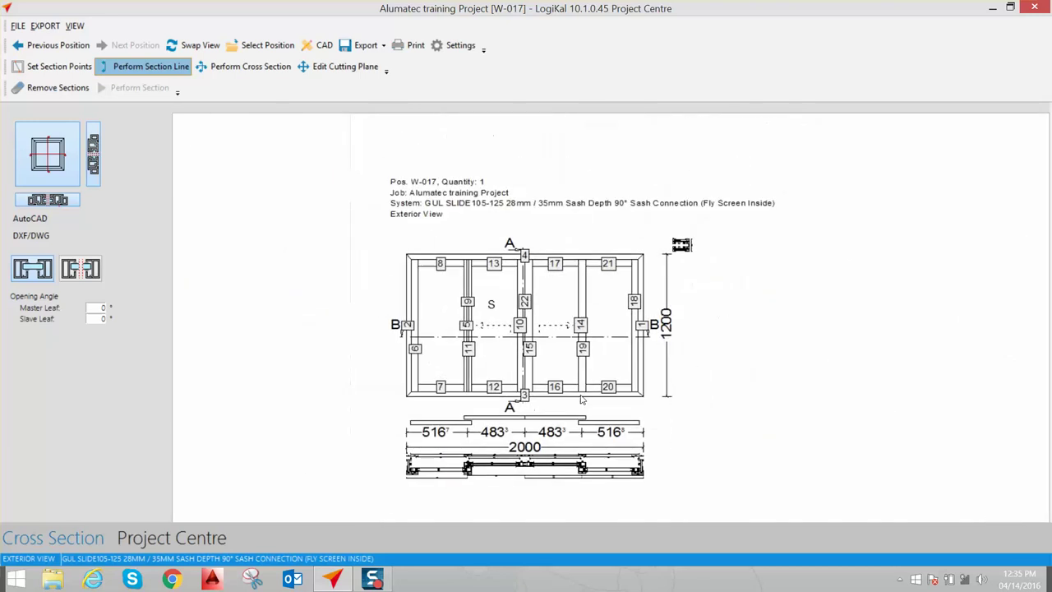
# Close the cross section and select position W-015 in the list
pyautogui.click(1034, 8)
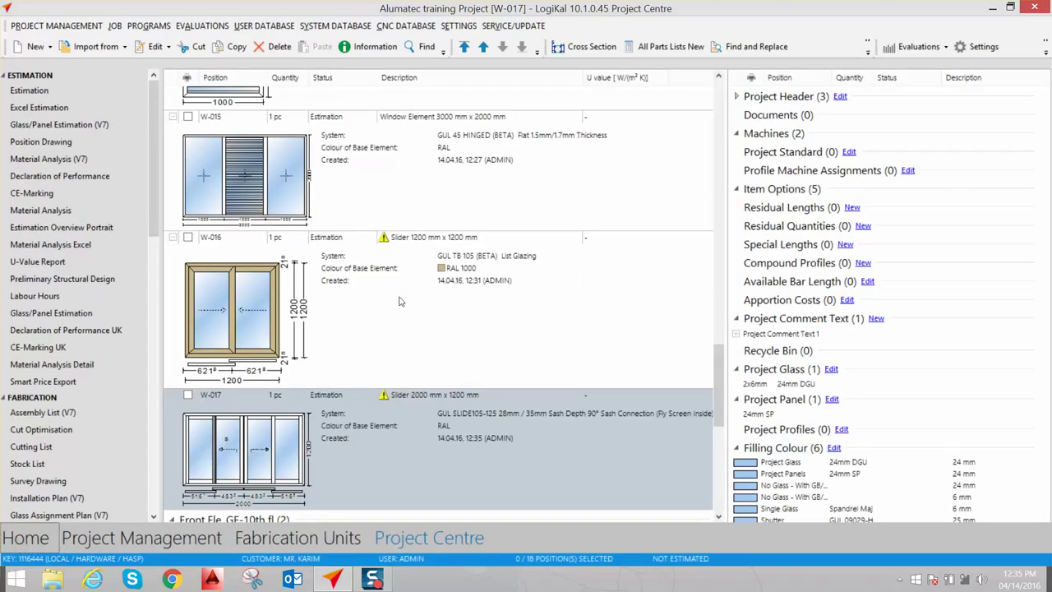
pyautogui.click(404, 179)
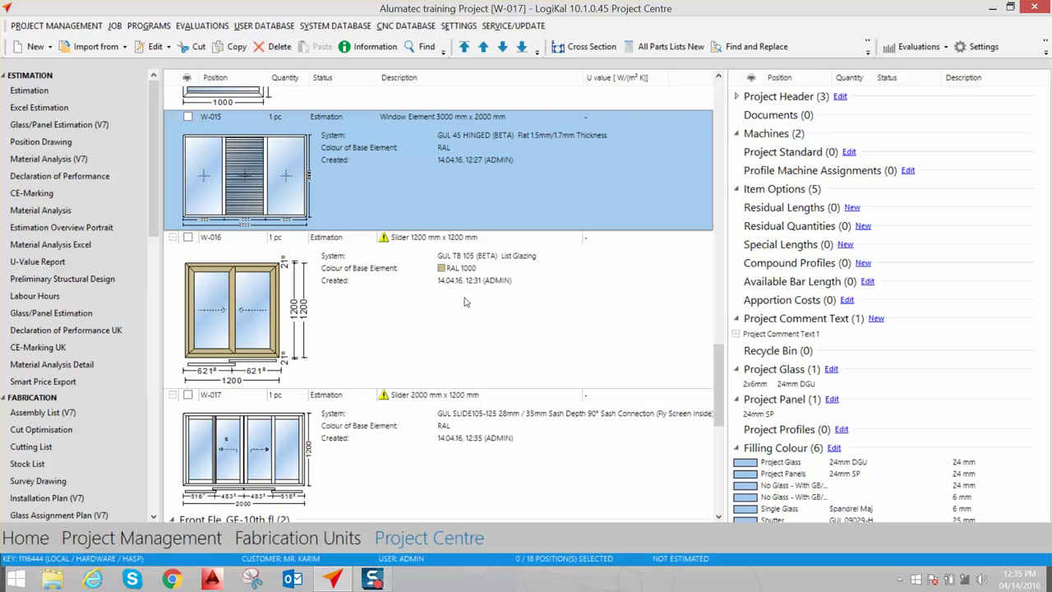
pyautogui.scroll(2, 468, 295)
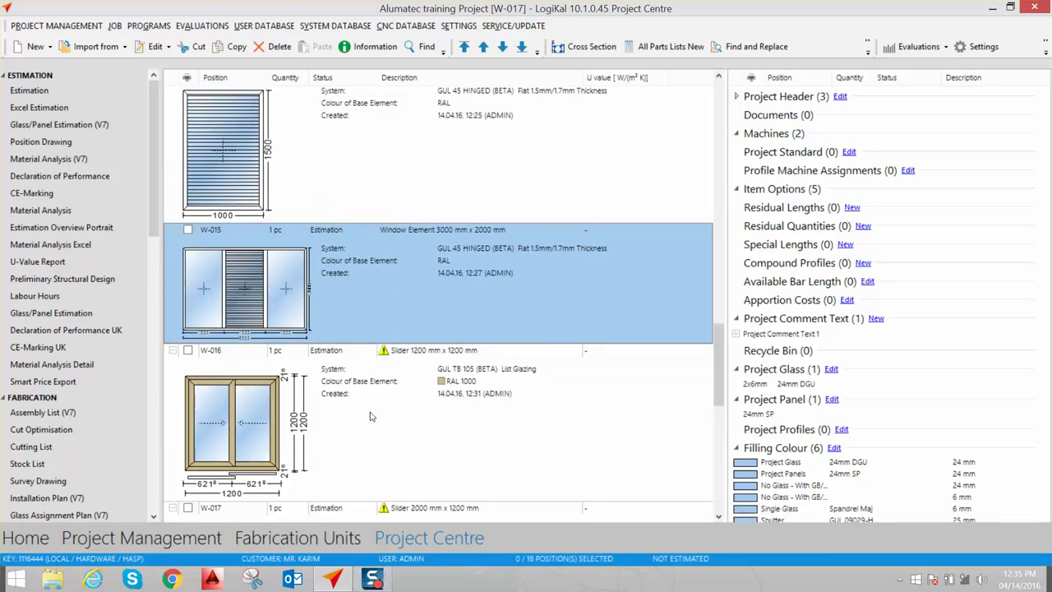
# Create a new slide-system position with a grid one field wide and two high
pyautogui.rightClick(406, 276)
pyautogui.moveTo(438, 281)
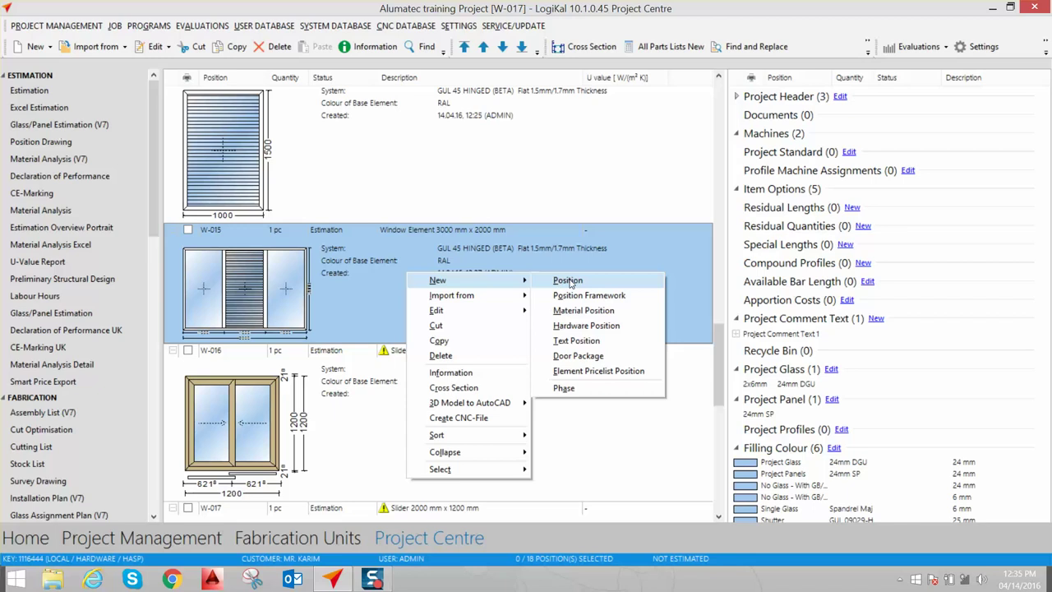
pyautogui.click(569, 281)
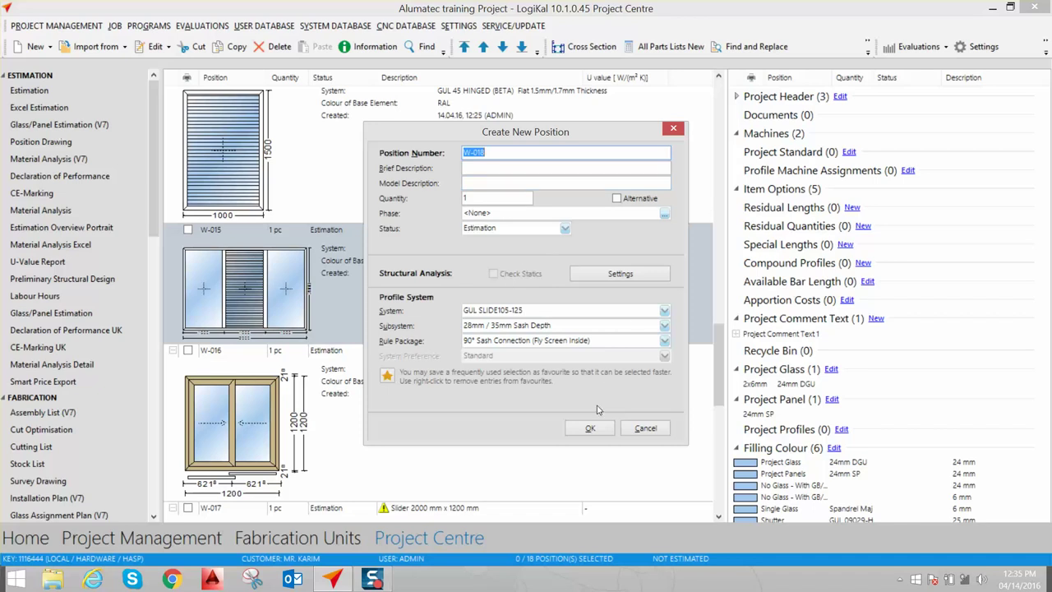
pyautogui.click(591, 429)
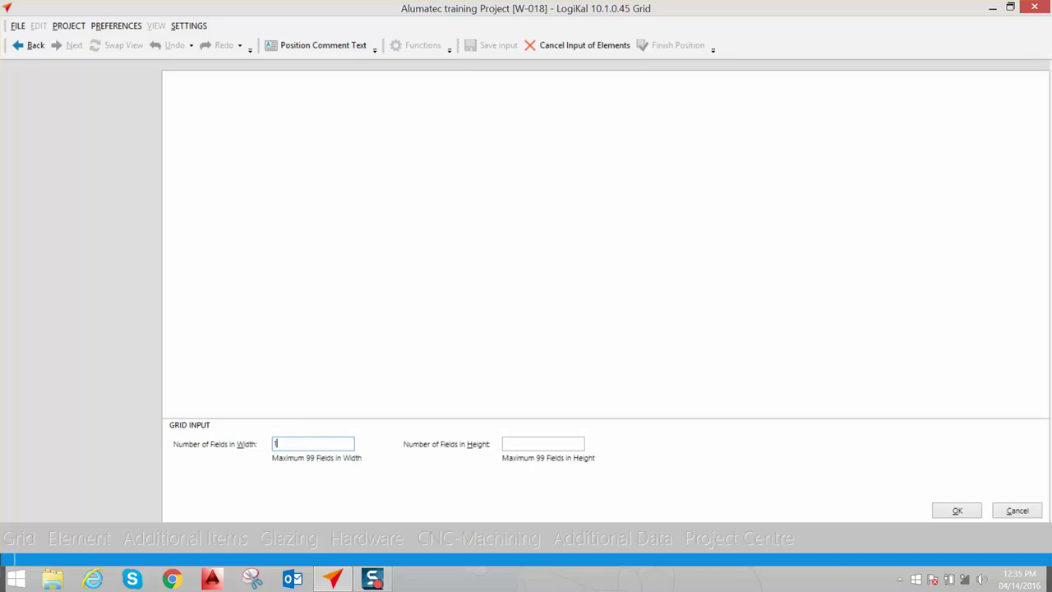
pyautogui.click(529, 444)
pyautogui.write('2')
pyautogui.click(966, 513)
pyautogui.write('12')
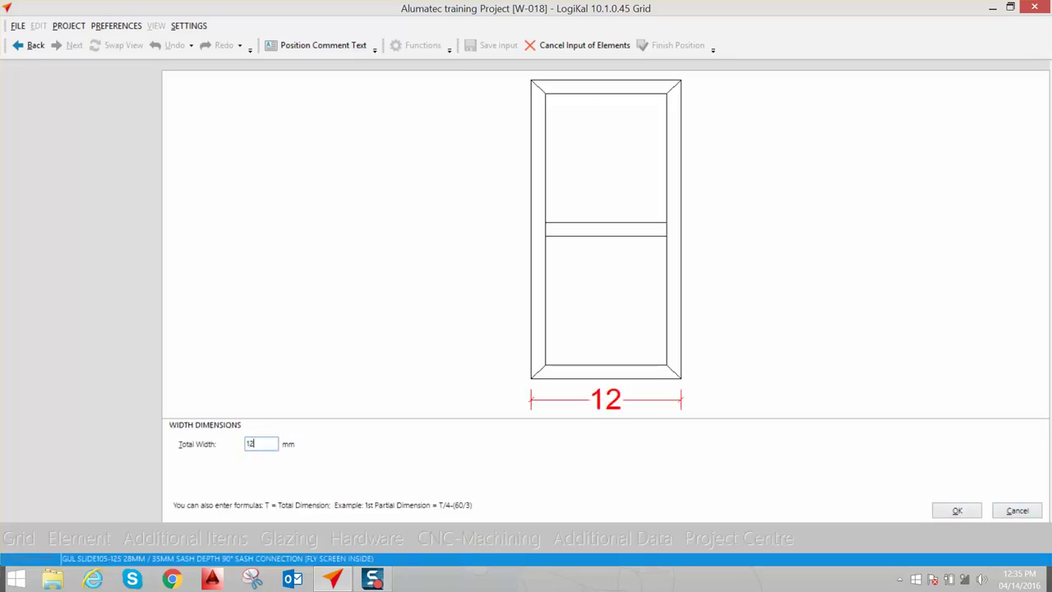
# Set 1200 mm width and 1500 mm height, split into 1000 and 500 mm fields
pyautogui.write('00')
pyautogui.press('Return')
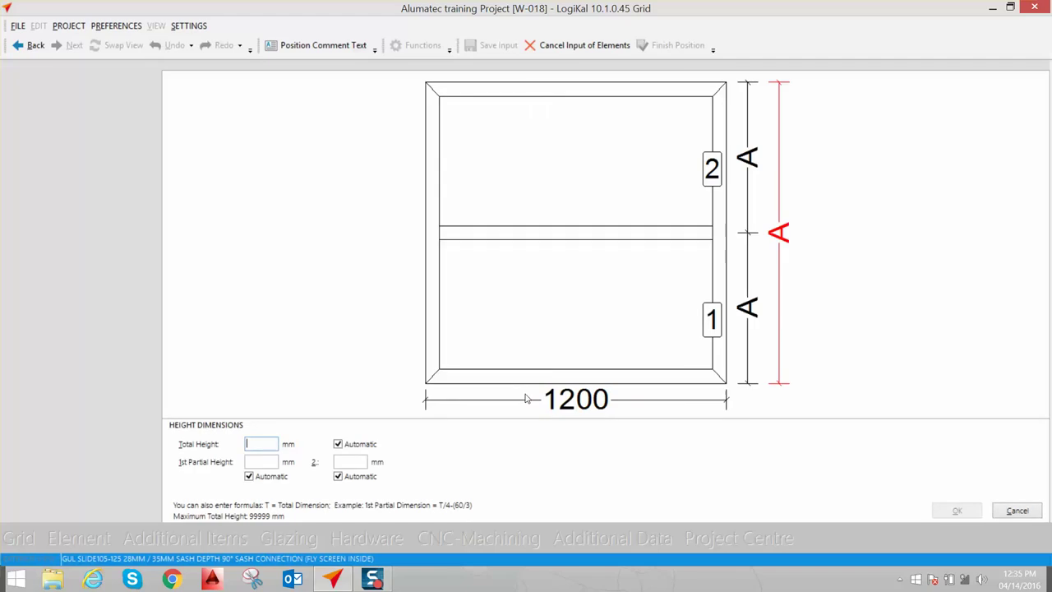
pyautogui.write('15')
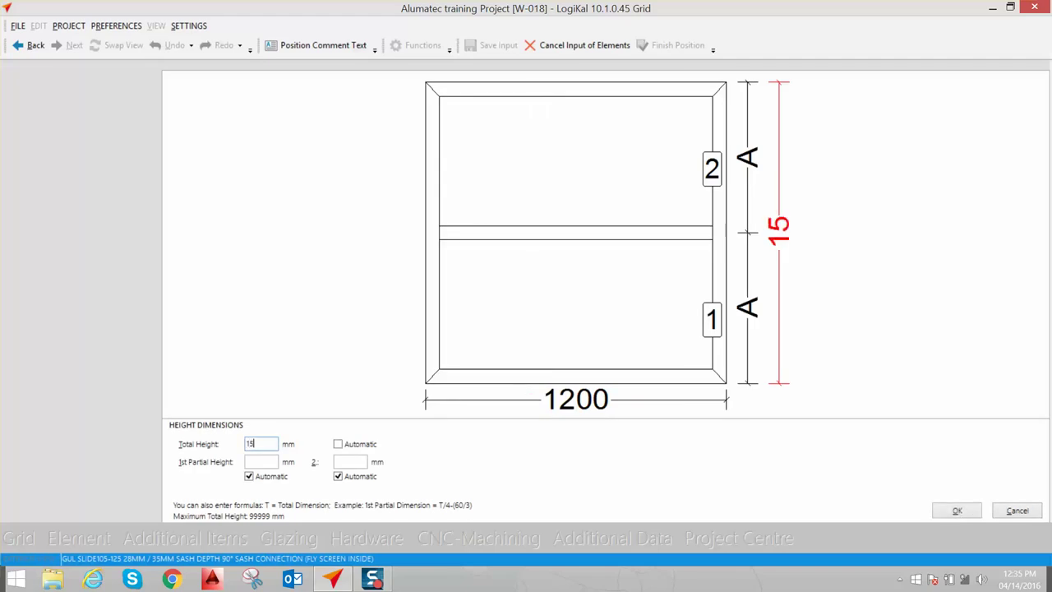
pyautogui.write('00')
pyautogui.press('Return')
pyautogui.write('1')
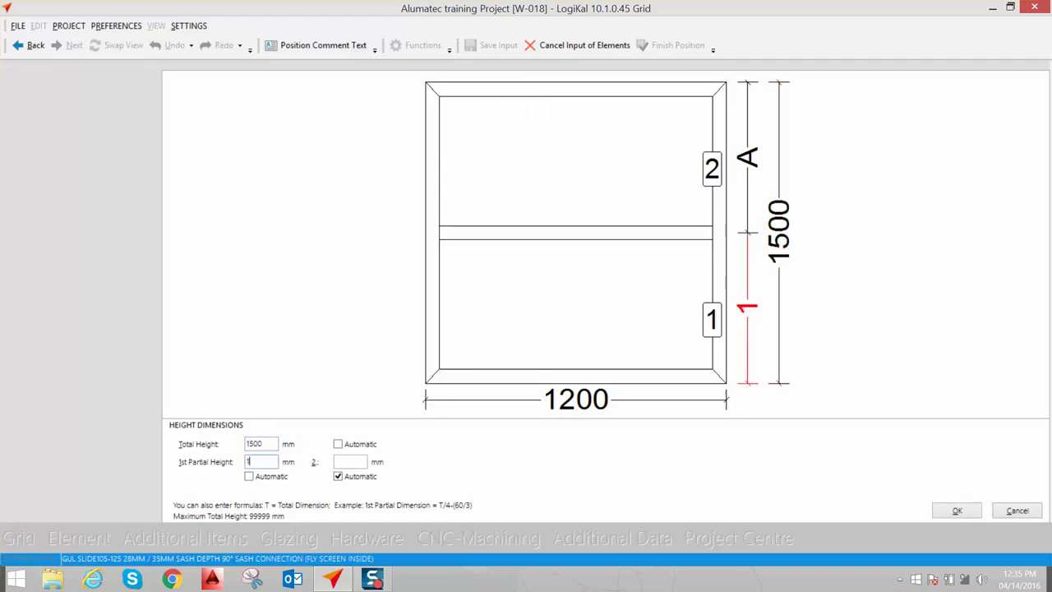
pyautogui.write('000')
pyautogui.press('Return')
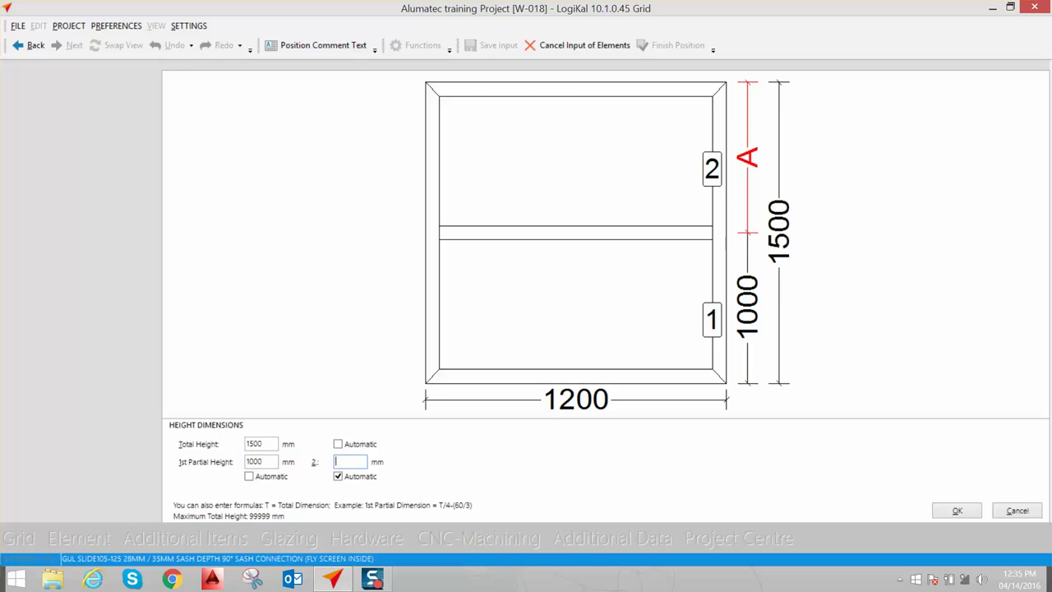
pyautogui.press('Return')
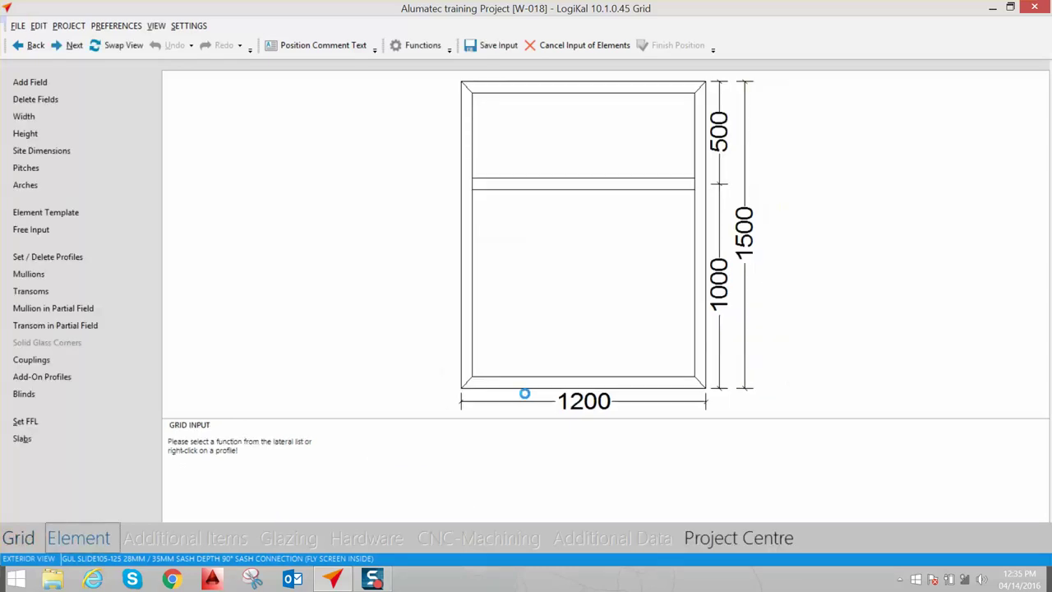
# Put a two-leaf slider in the lower field and fixed glazing in the upper field
pyautogui.click(481, 362)
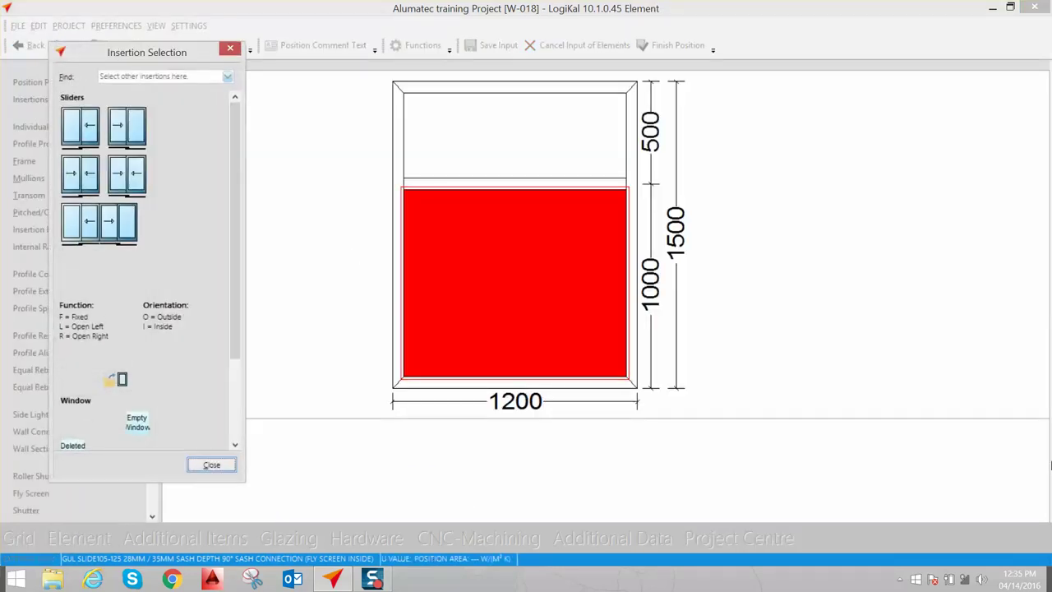
pyautogui.doubleClick(85, 176)
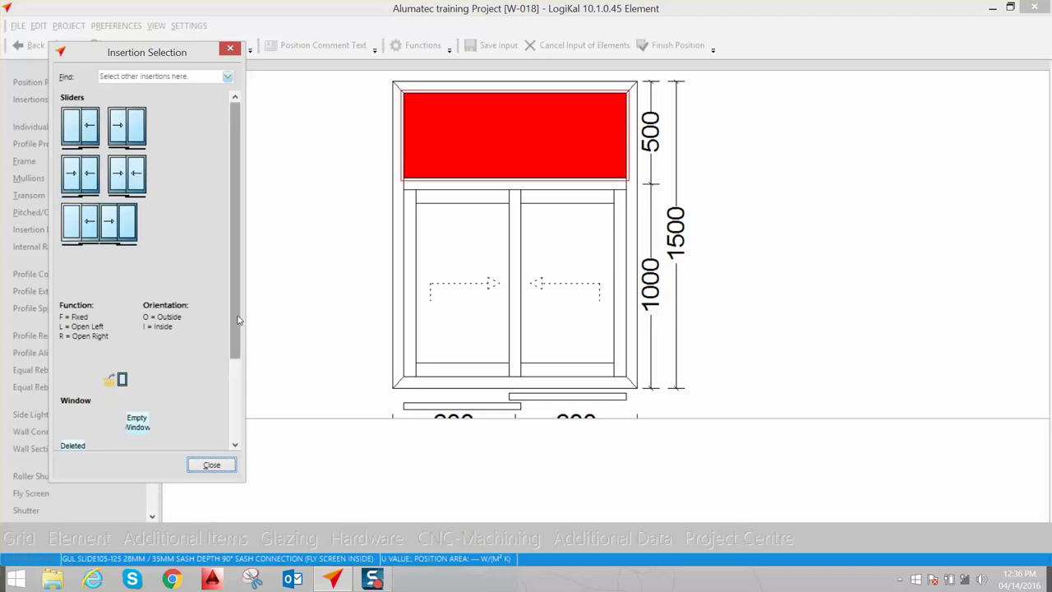
pyautogui.moveTo(239, 320); pyautogui.dragTo(238, 395)
pyautogui.doubleClick(74, 400)
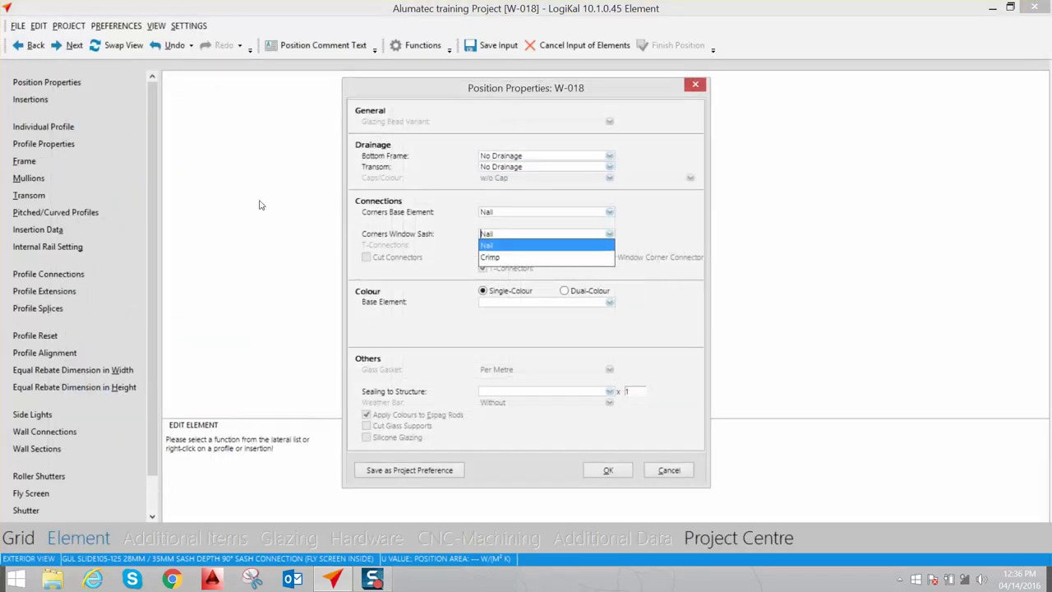
# Accept the suggested frame profile, alignment, lift-and-slide sash profiles and accessories message
pyautogui.press('Return')
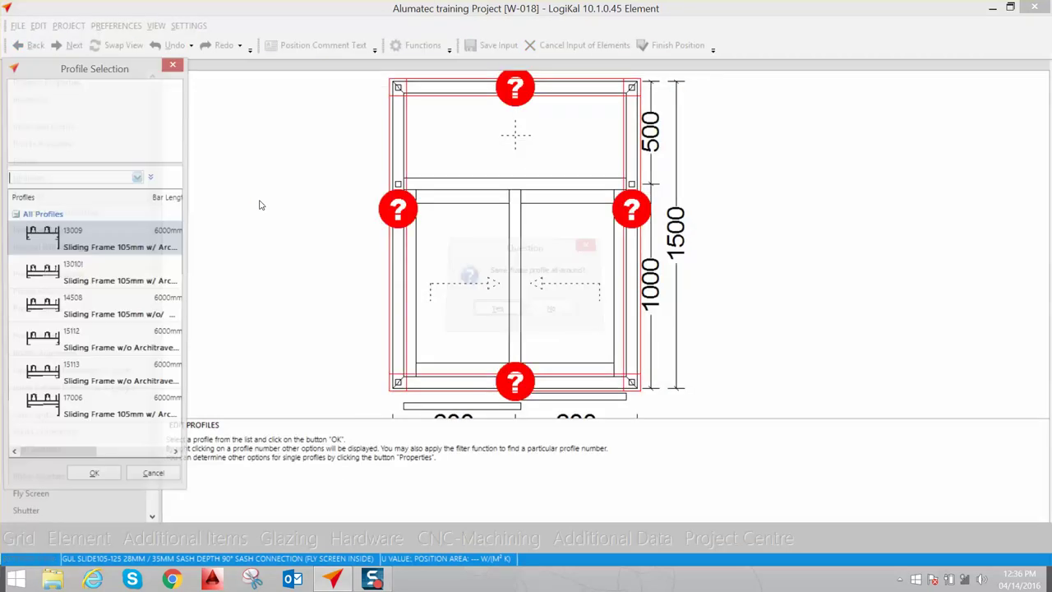
pyautogui.press('Return')
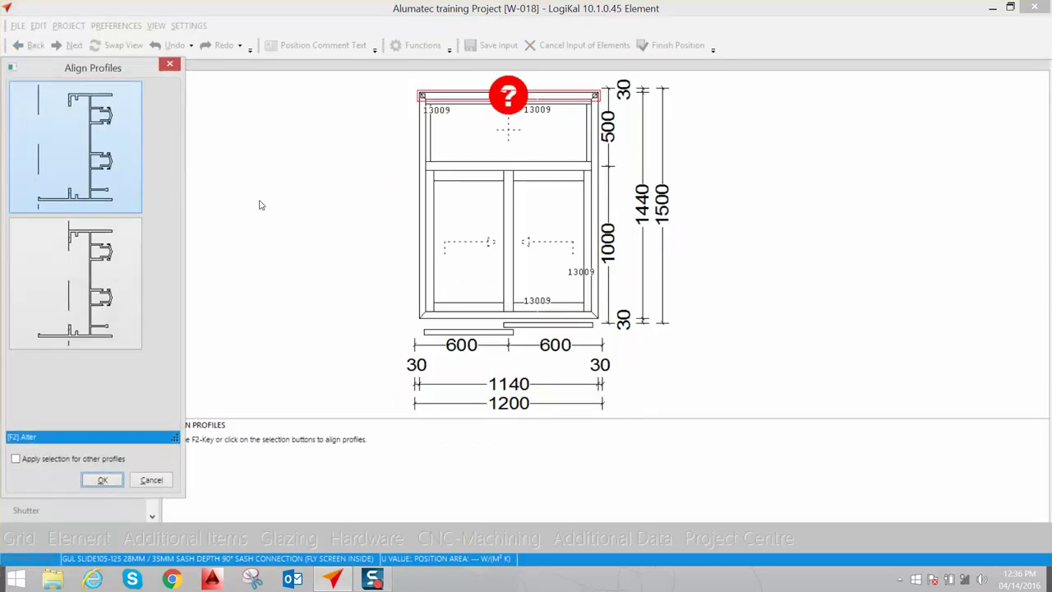
pyautogui.press('Return')
pyautogui.press('Return')
pyautogui.press('Return')
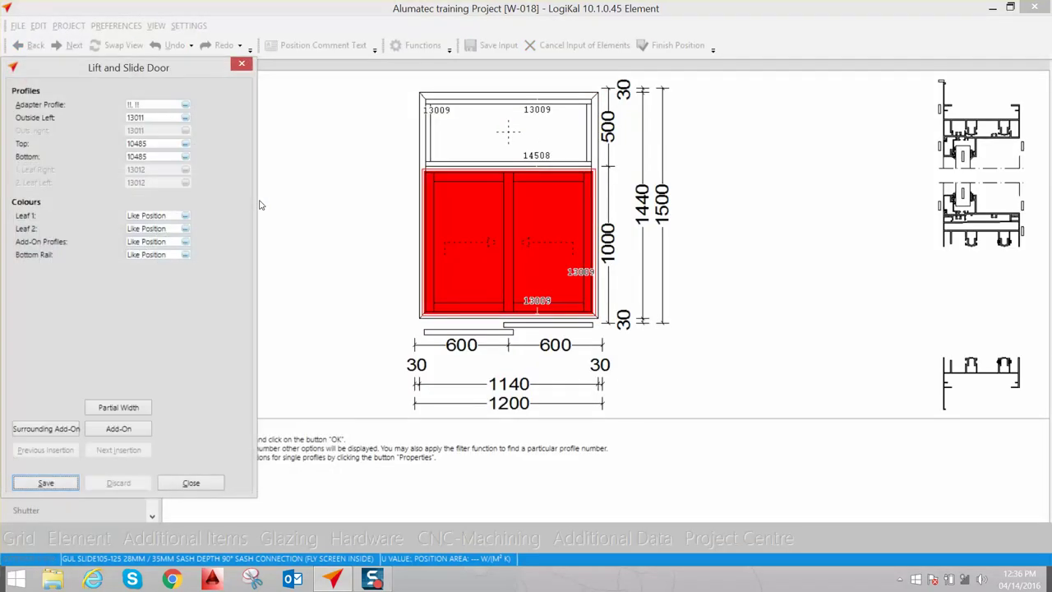
pyautogui.press('Return')
pyautogui.press('Return')
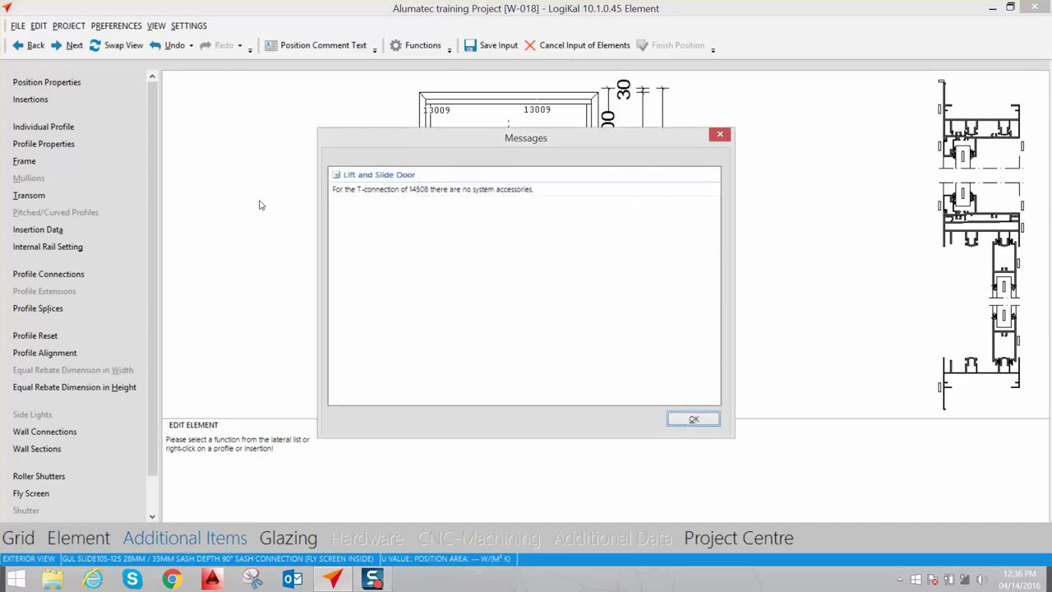
pyautogui.press('Return')
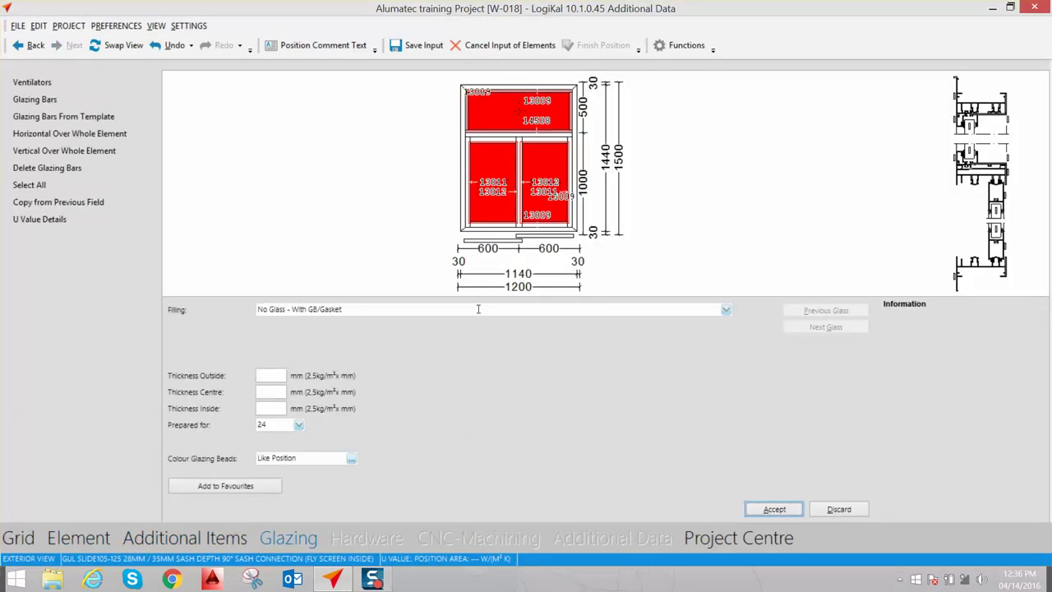
# Set the filling to 24mm DGU project glass and accept the glazing
pyautogui.click(481, 310)
pyautogui.click(279, 407)
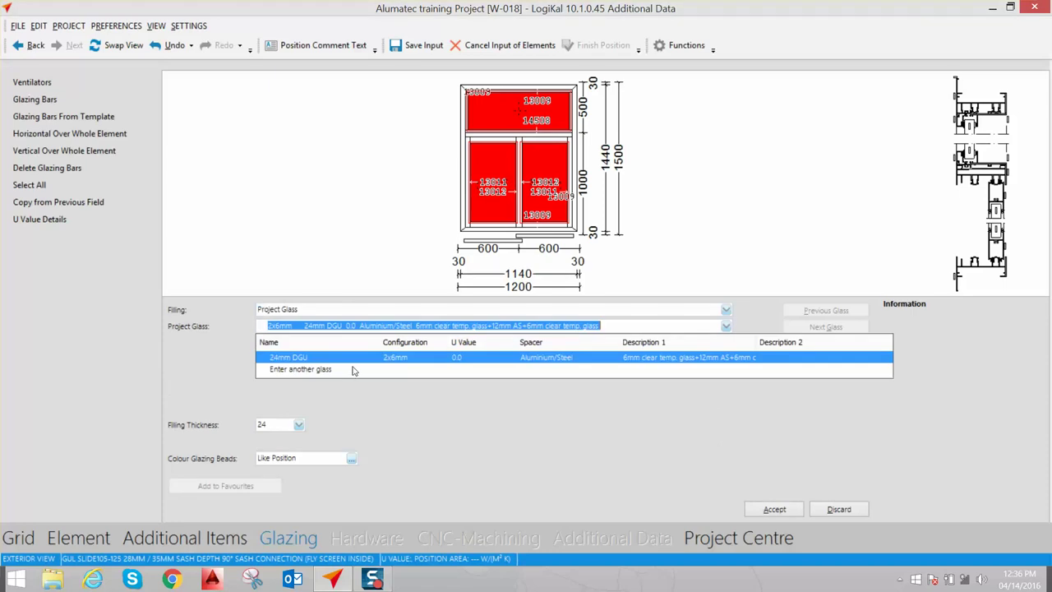
pyautogui.click(357, 361)
pyautogui.press('Tab')
pyautogui.press('Tab')
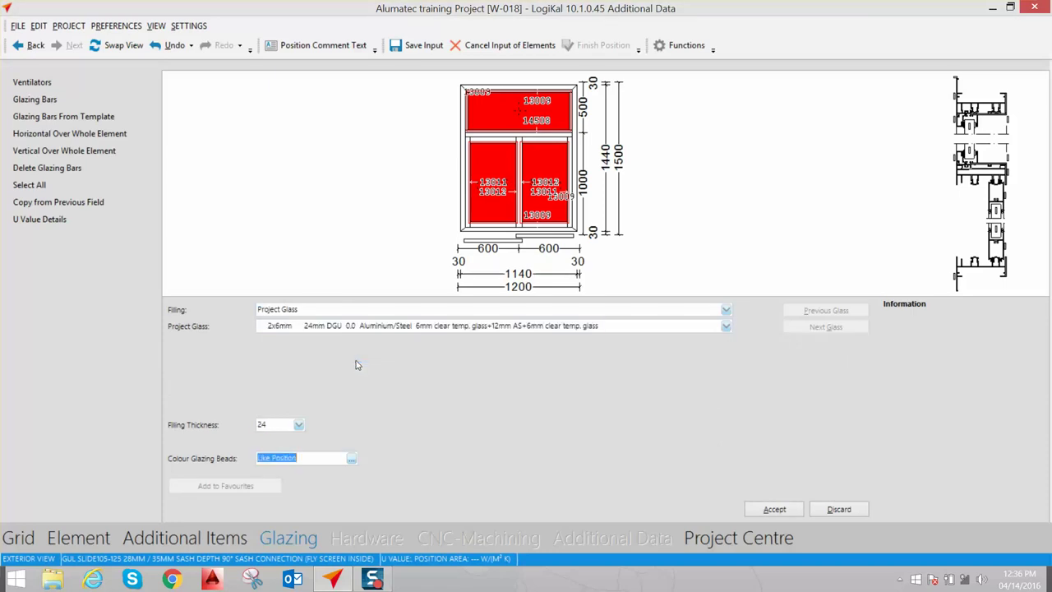
pyautogui.press('Tab')
pyautogui.press('Return')
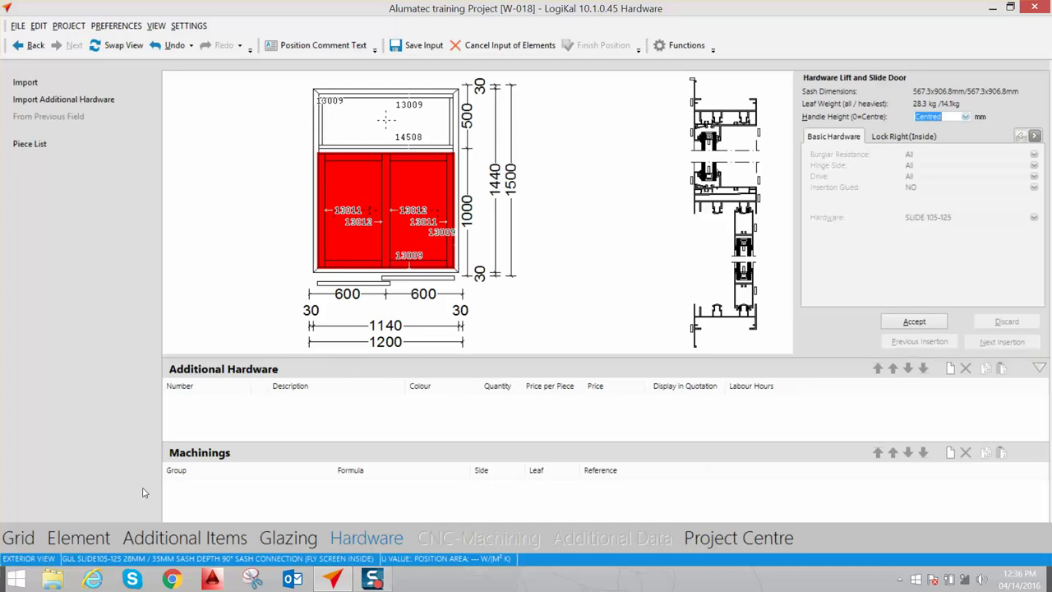
# Accept the lift-and-slide hardware and dismiss the missing hardware items notice
pyautogui.rightClick(367, 429)
pyautogui.click(359, 413)
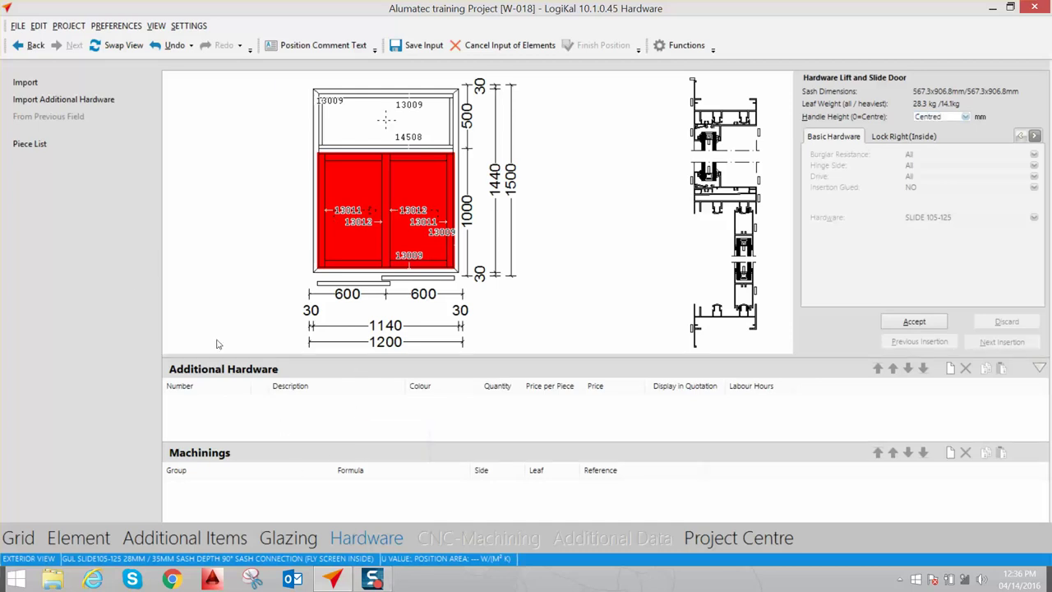
pyautogui.click(906, 323)
pyautogui.click(71, 50)
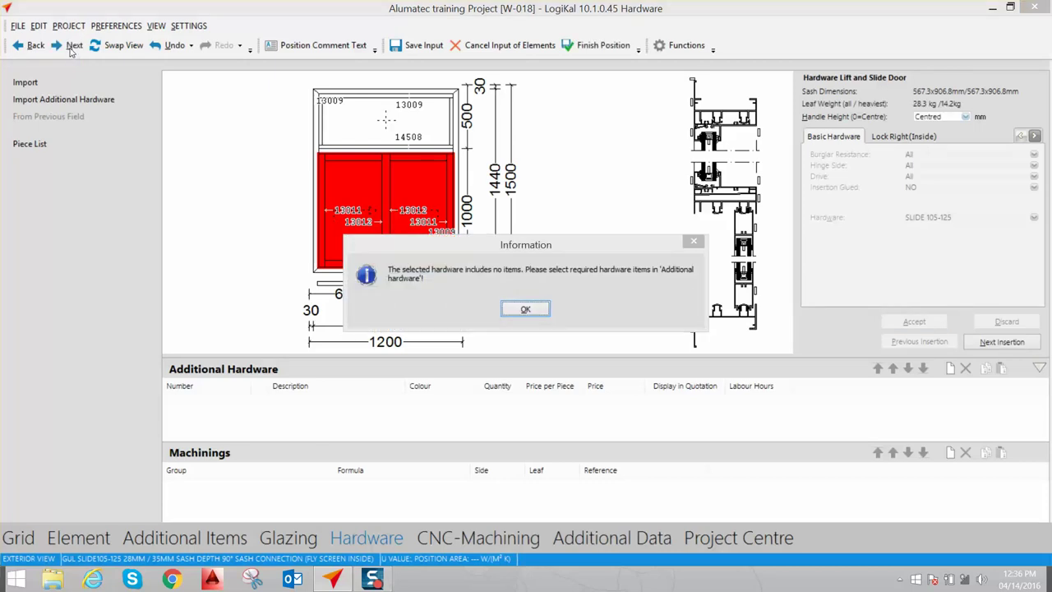
pyautogui.click(525, 310)
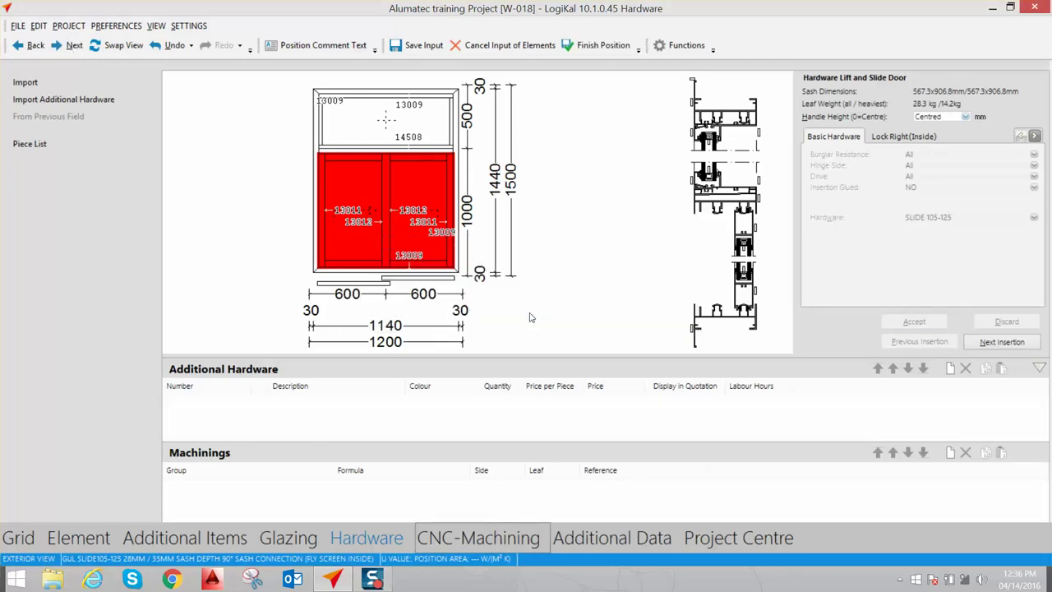
# Step through CNC-Machining and Additional Data to finish W-018
pyautogui.click(73, 47)
pyautogui.click(73, 47)
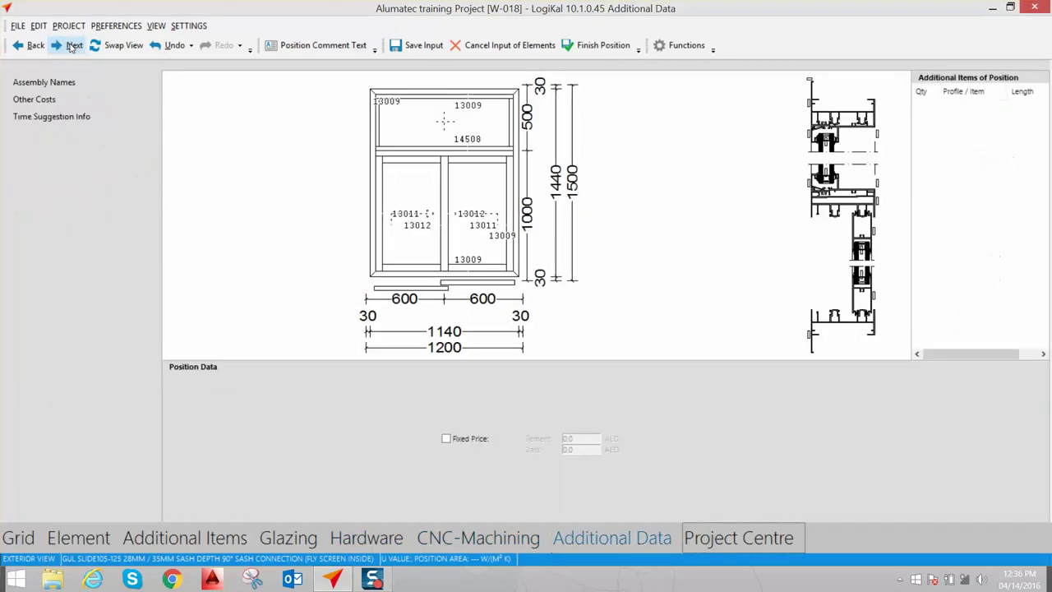
pyautogui.click(72, 47)
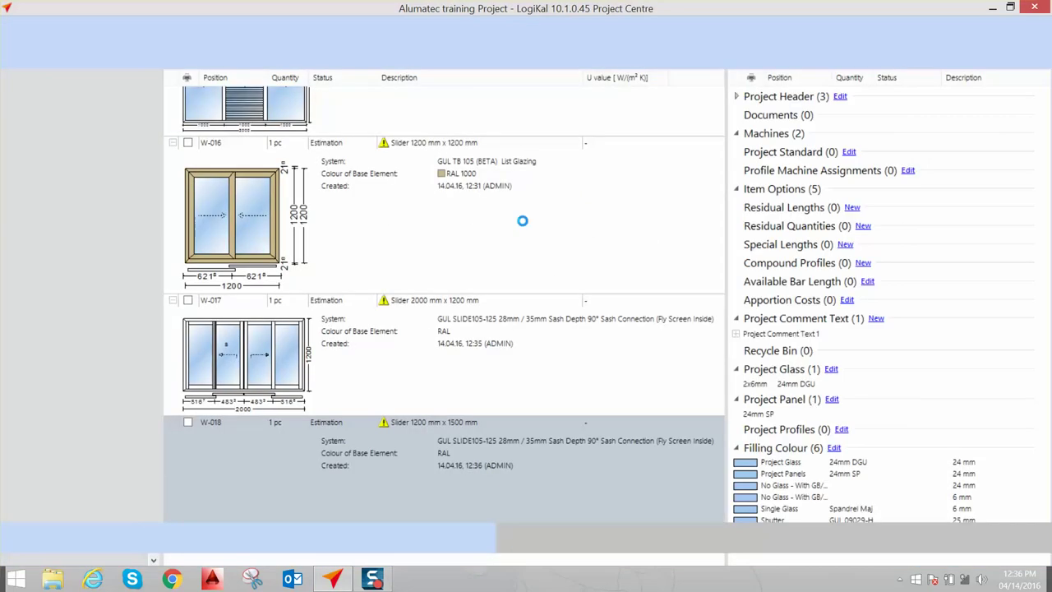
pyautogui.scroll(-3, 301, 445)
pyautogui.scroll(-3, 300, 444)
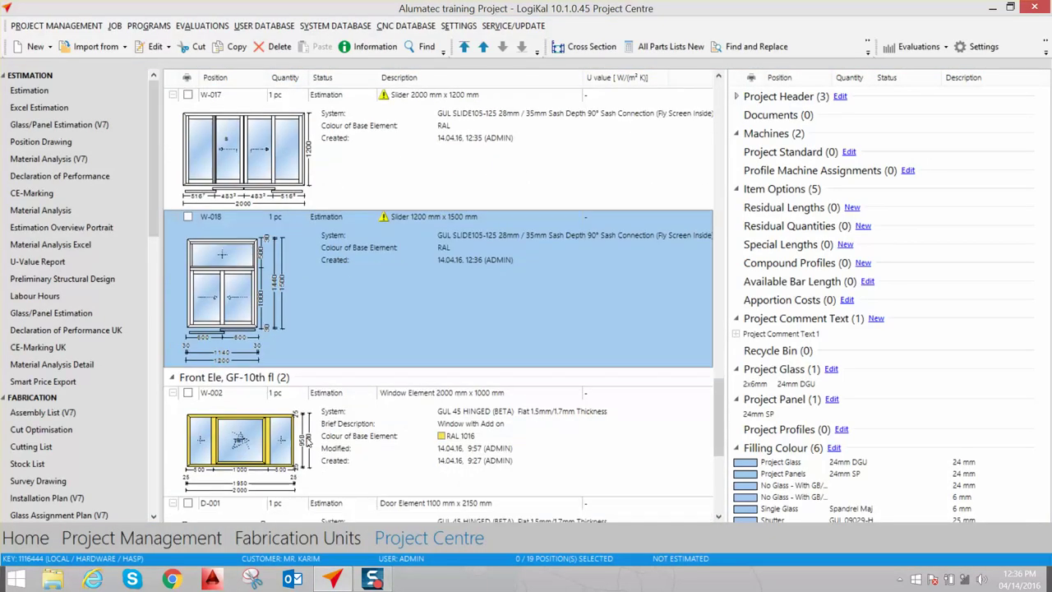